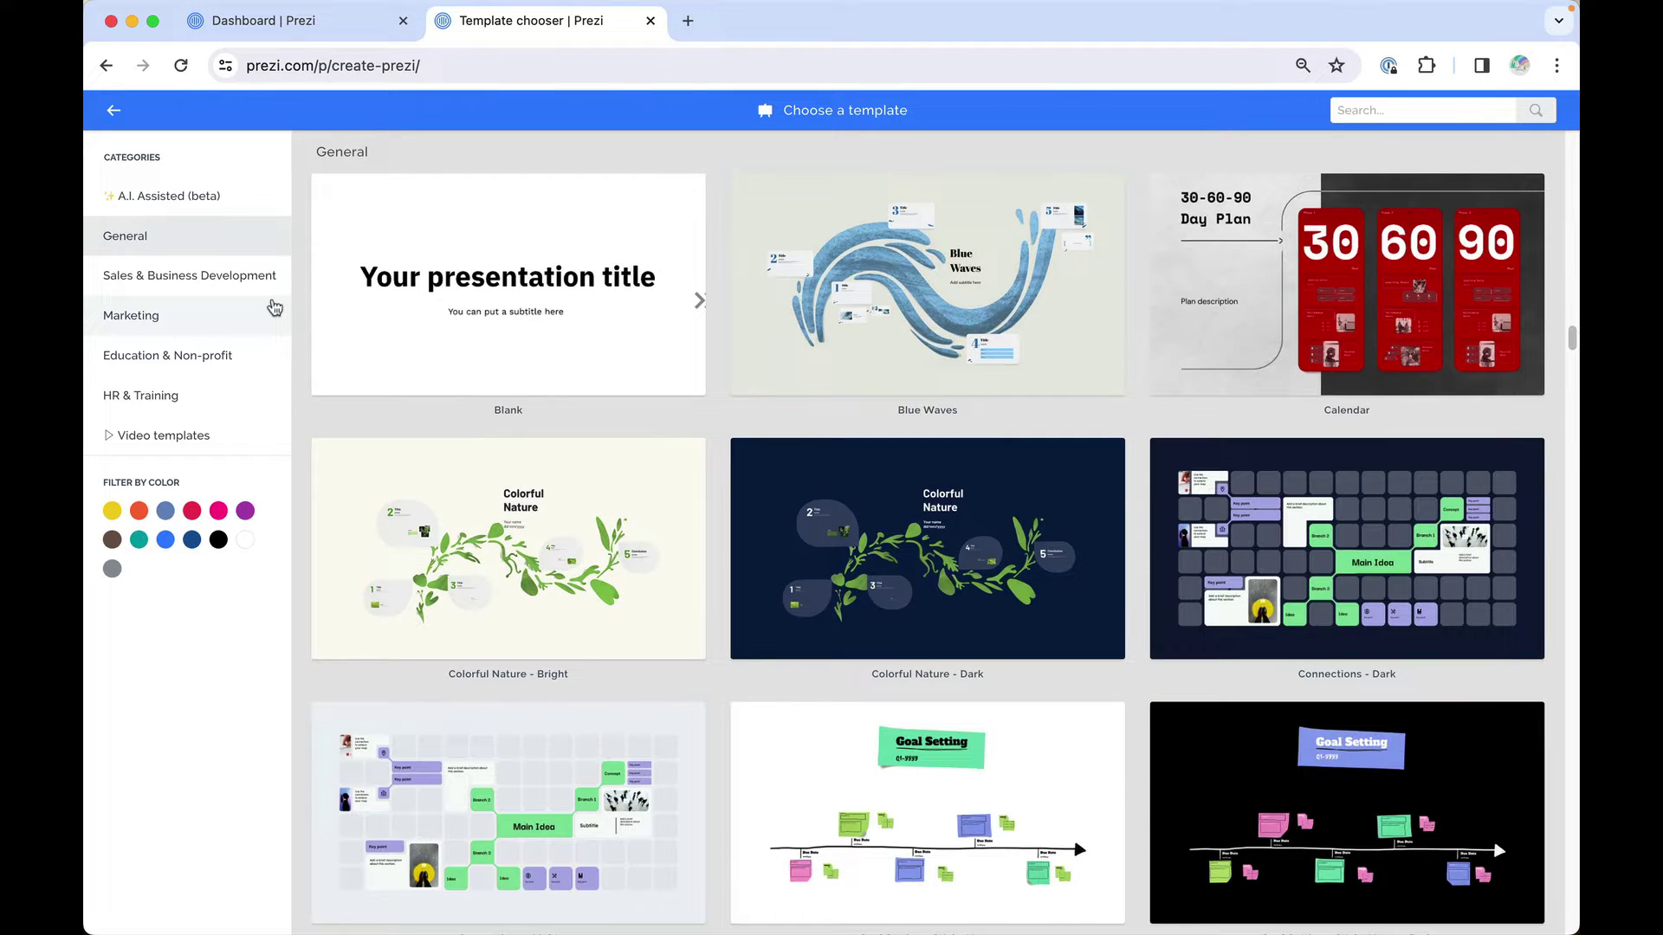
Start a new presentation from the Design Thinking - Light template in the Marketing category.
{"action": "left_click", "coordinate": [271, 312]}
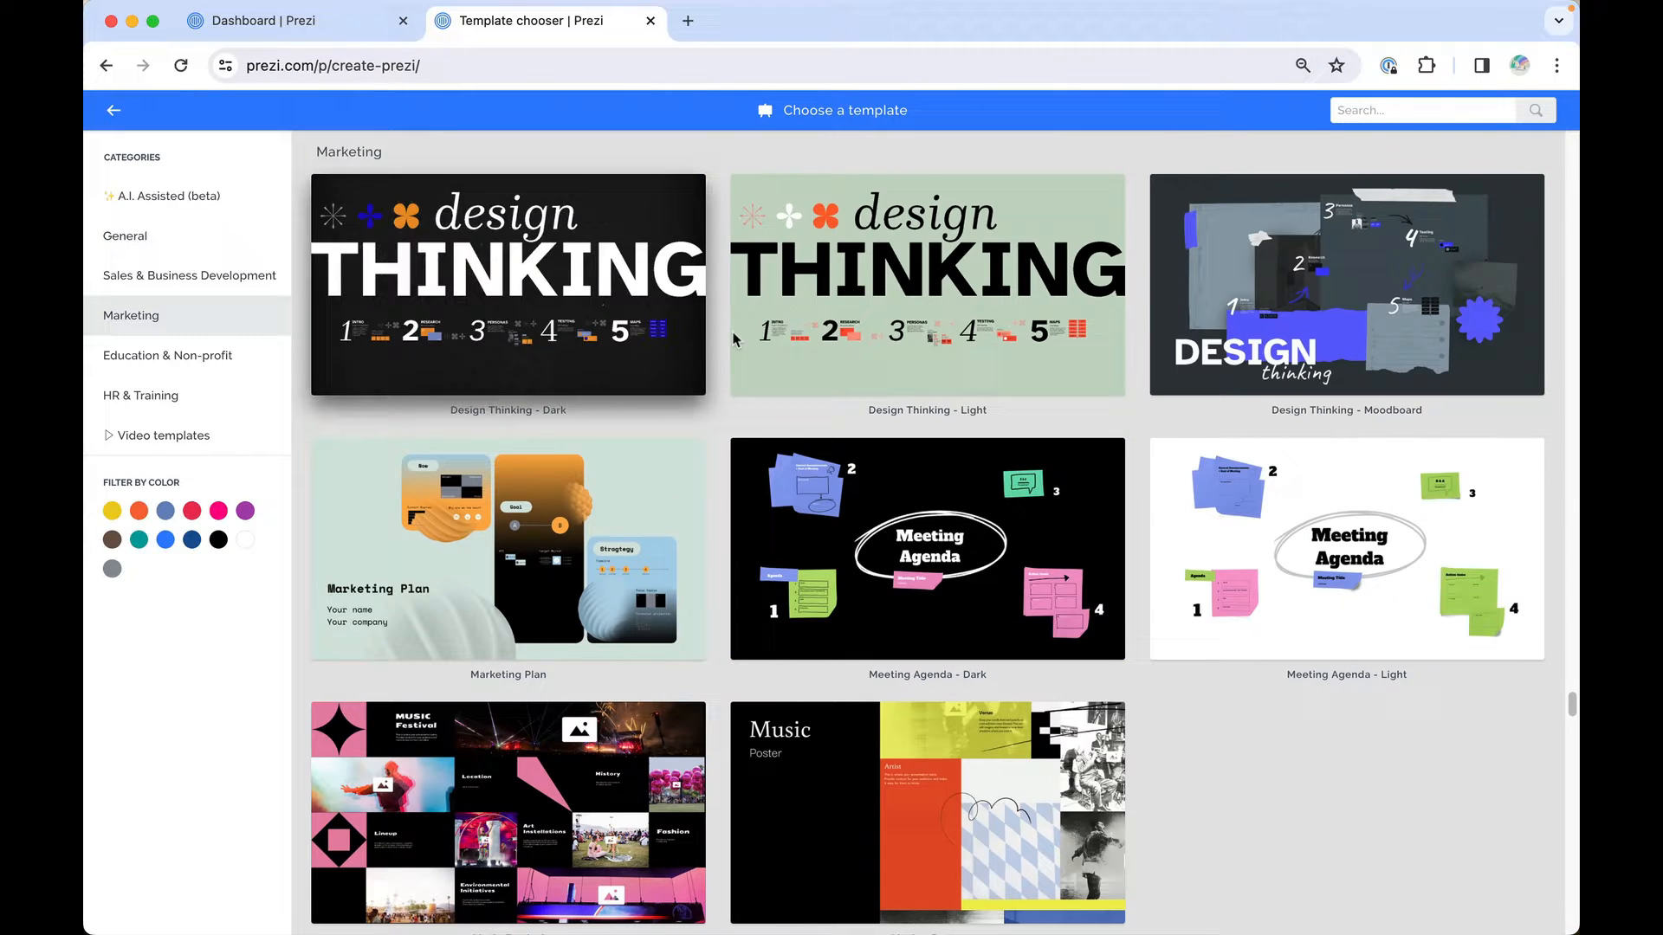
{"action": "left_click", "coordinate": [815, 360]}
{"action": "left_click", "coordinate": [803, 767]}
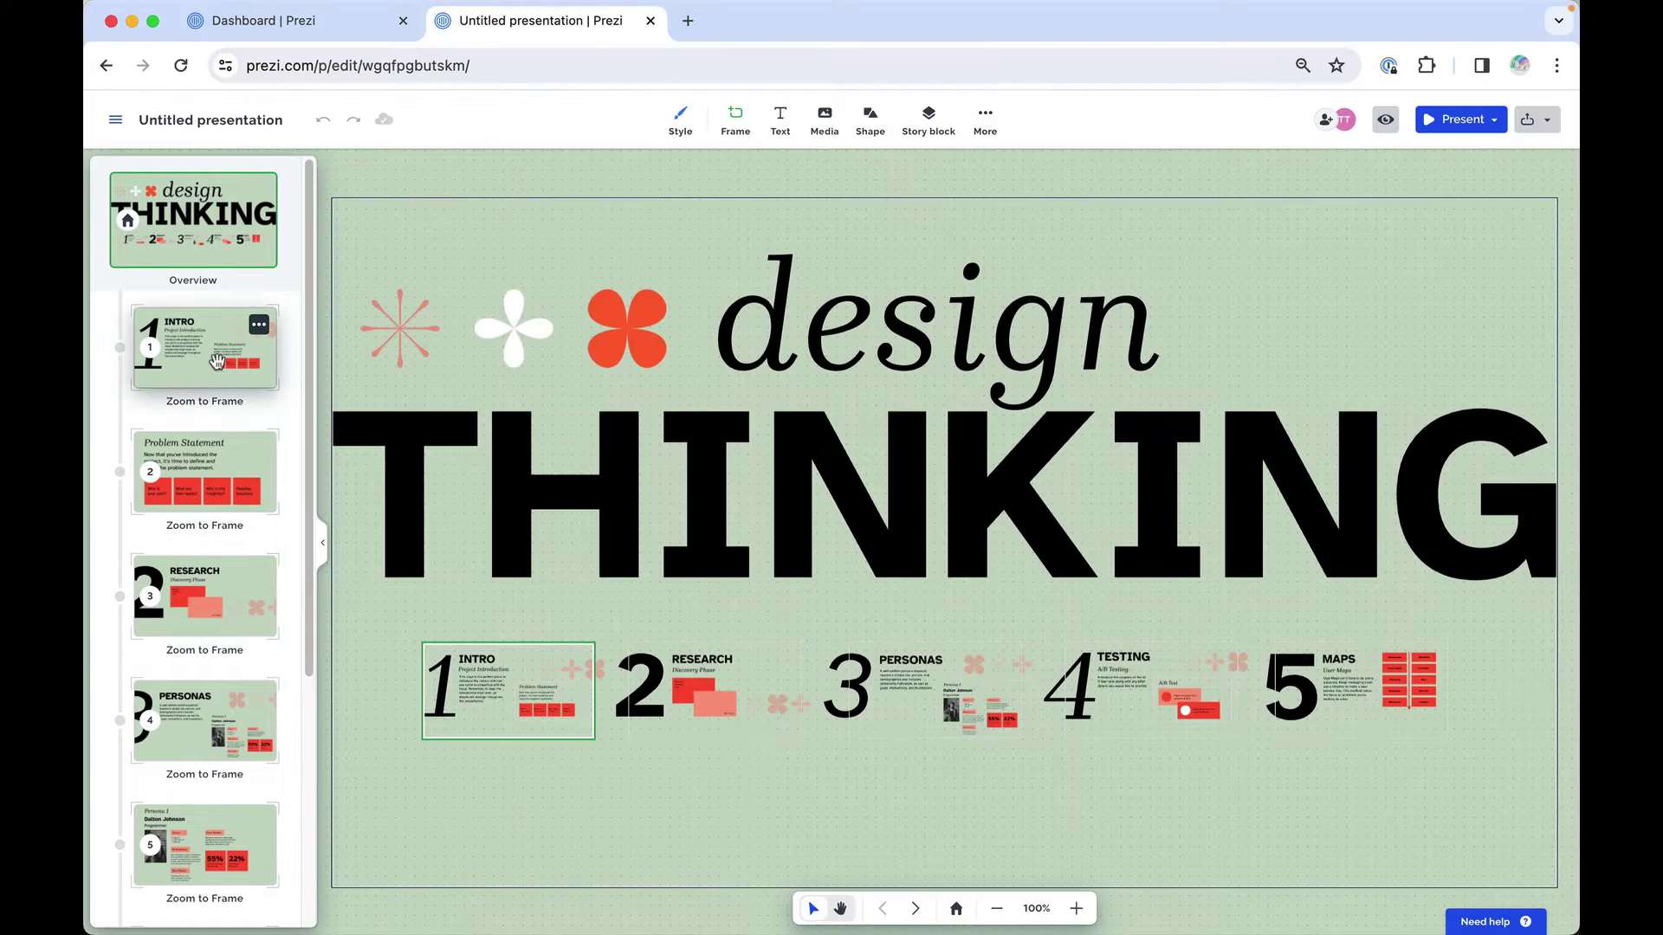
Zoom into the INTRO frame so its Project Introduction subtitle fills the canvas.
{"action": "left_click", "coordinate": [217, 361]}
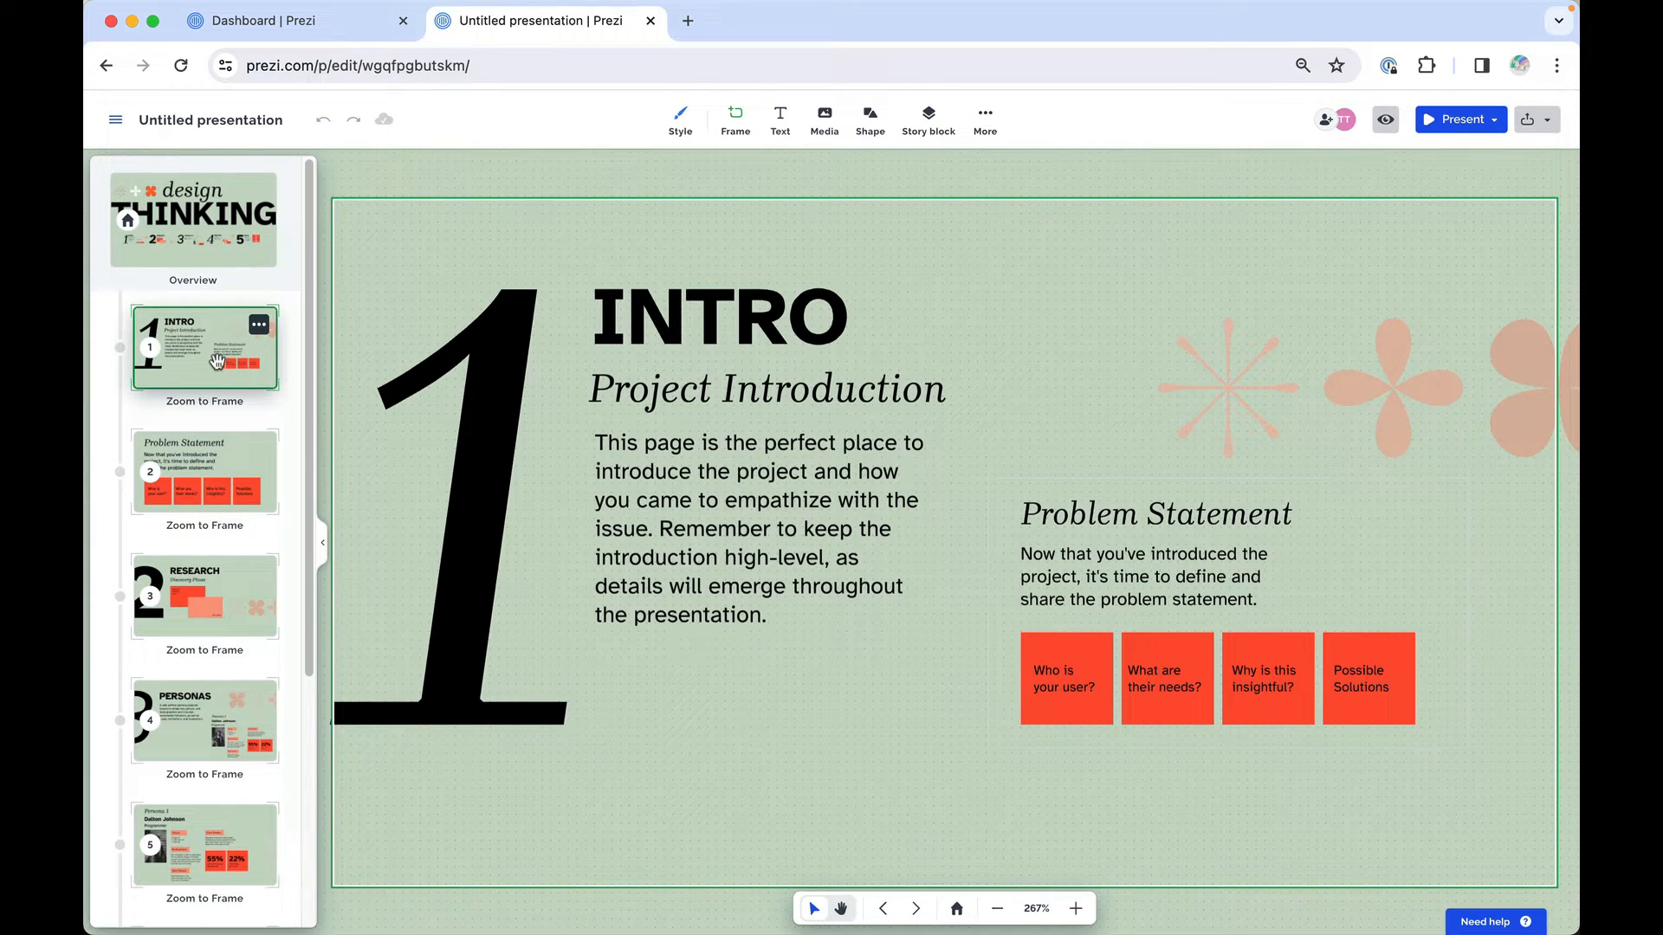
Replace the subtitle with 'This year's project', give it a salmon fill and widen the box.
{"action": "left_click", "coordinate": [680, 410]}
{"action": "triple_click", "coordinate": [679, 407]}
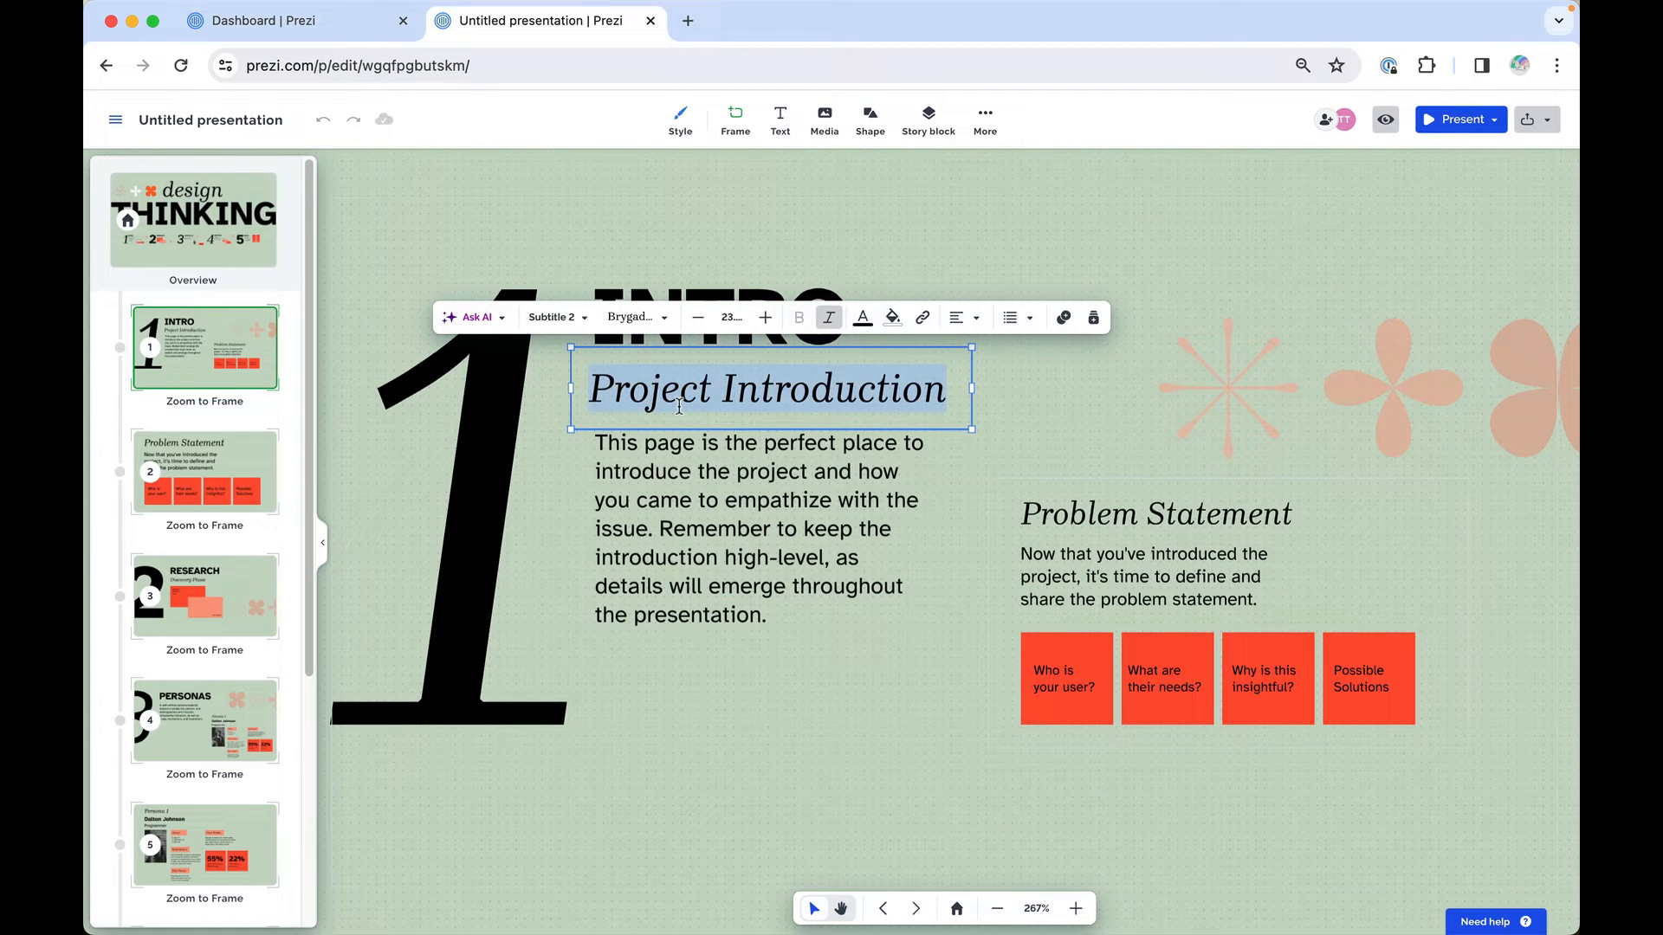
{"action": "type", "text": "This y"}
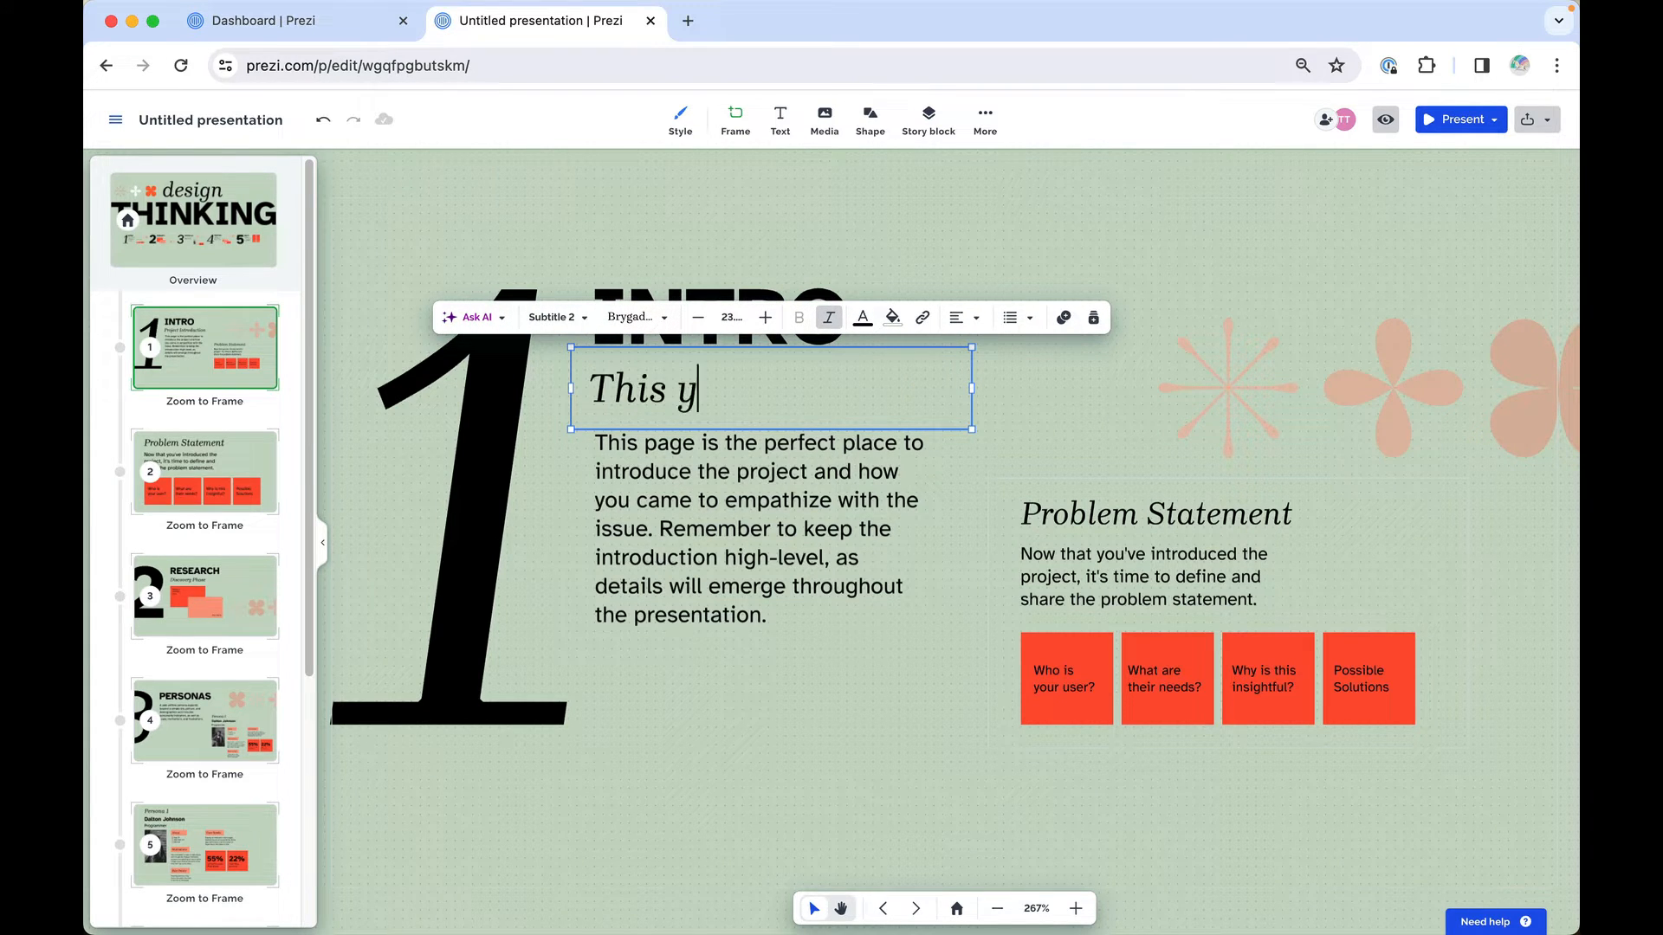
{"action": "type", "text": "ear's proj"}
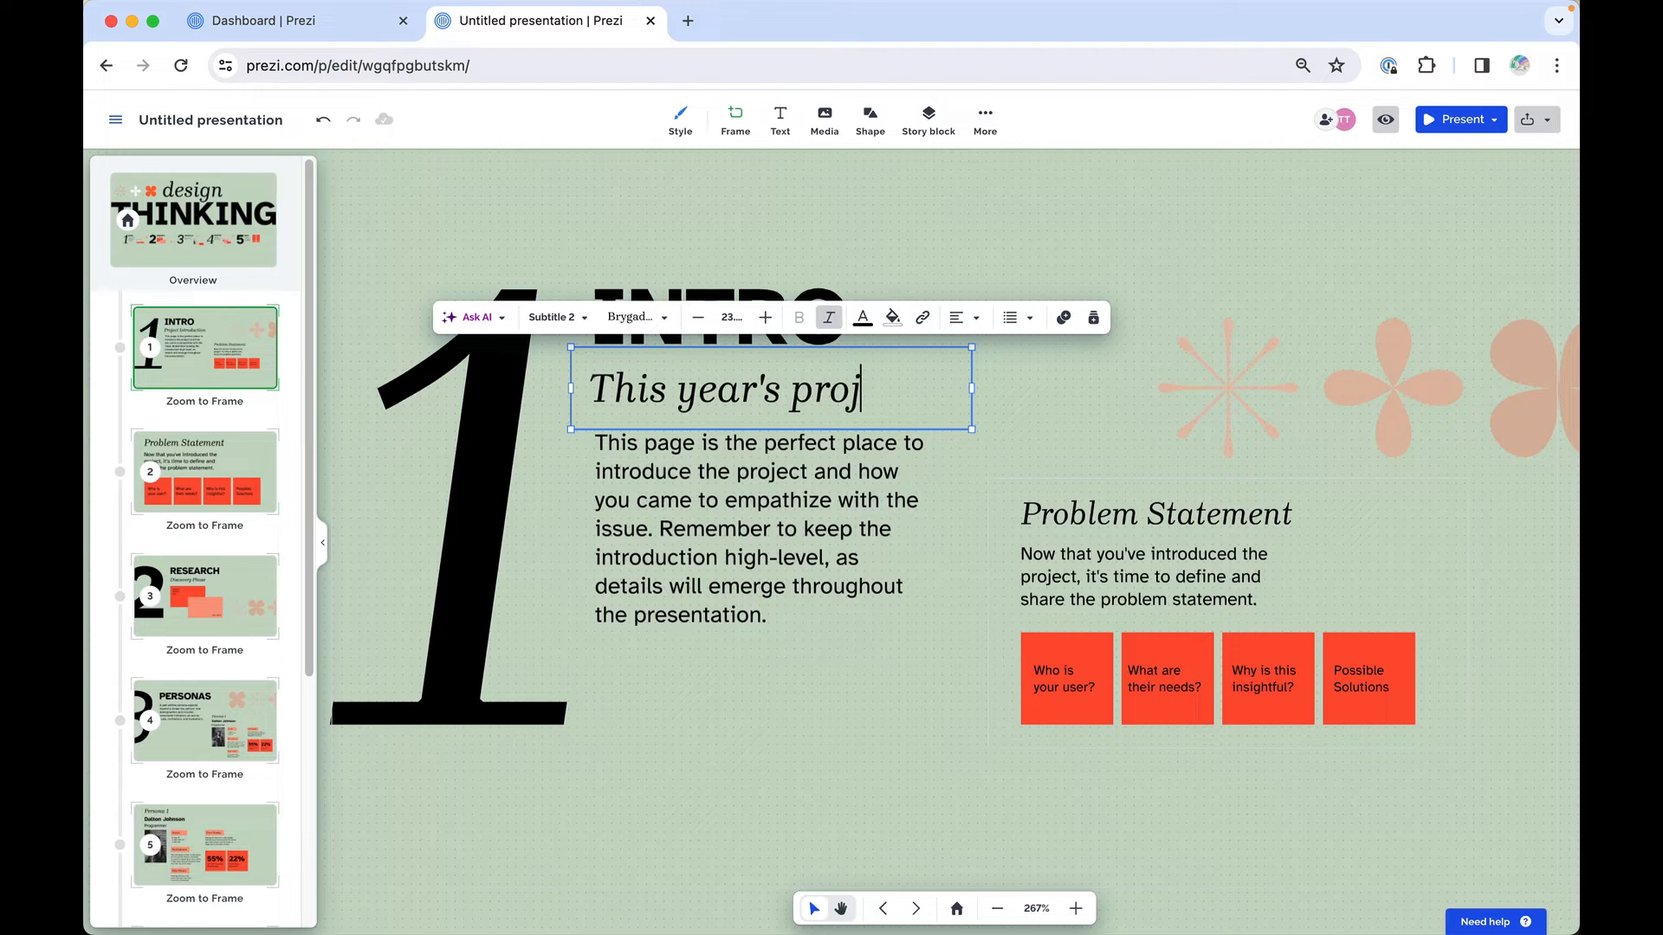
{"action": "type", "text": "ect"}
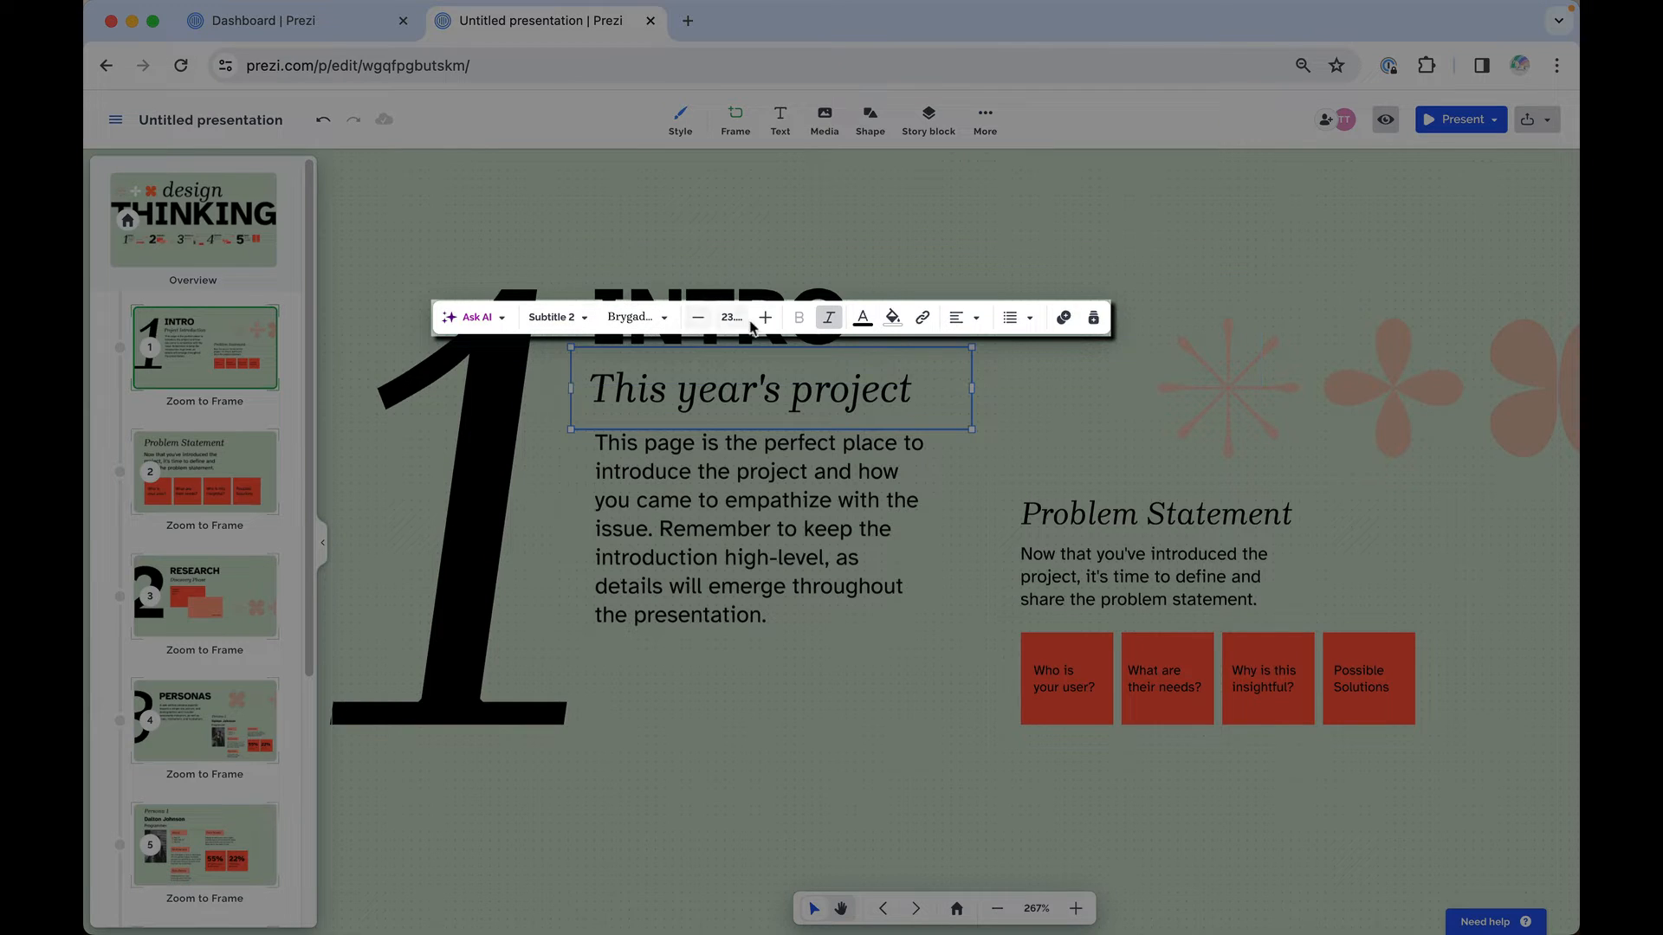
{"action": "left_click", "coordinate": [893, 321]}
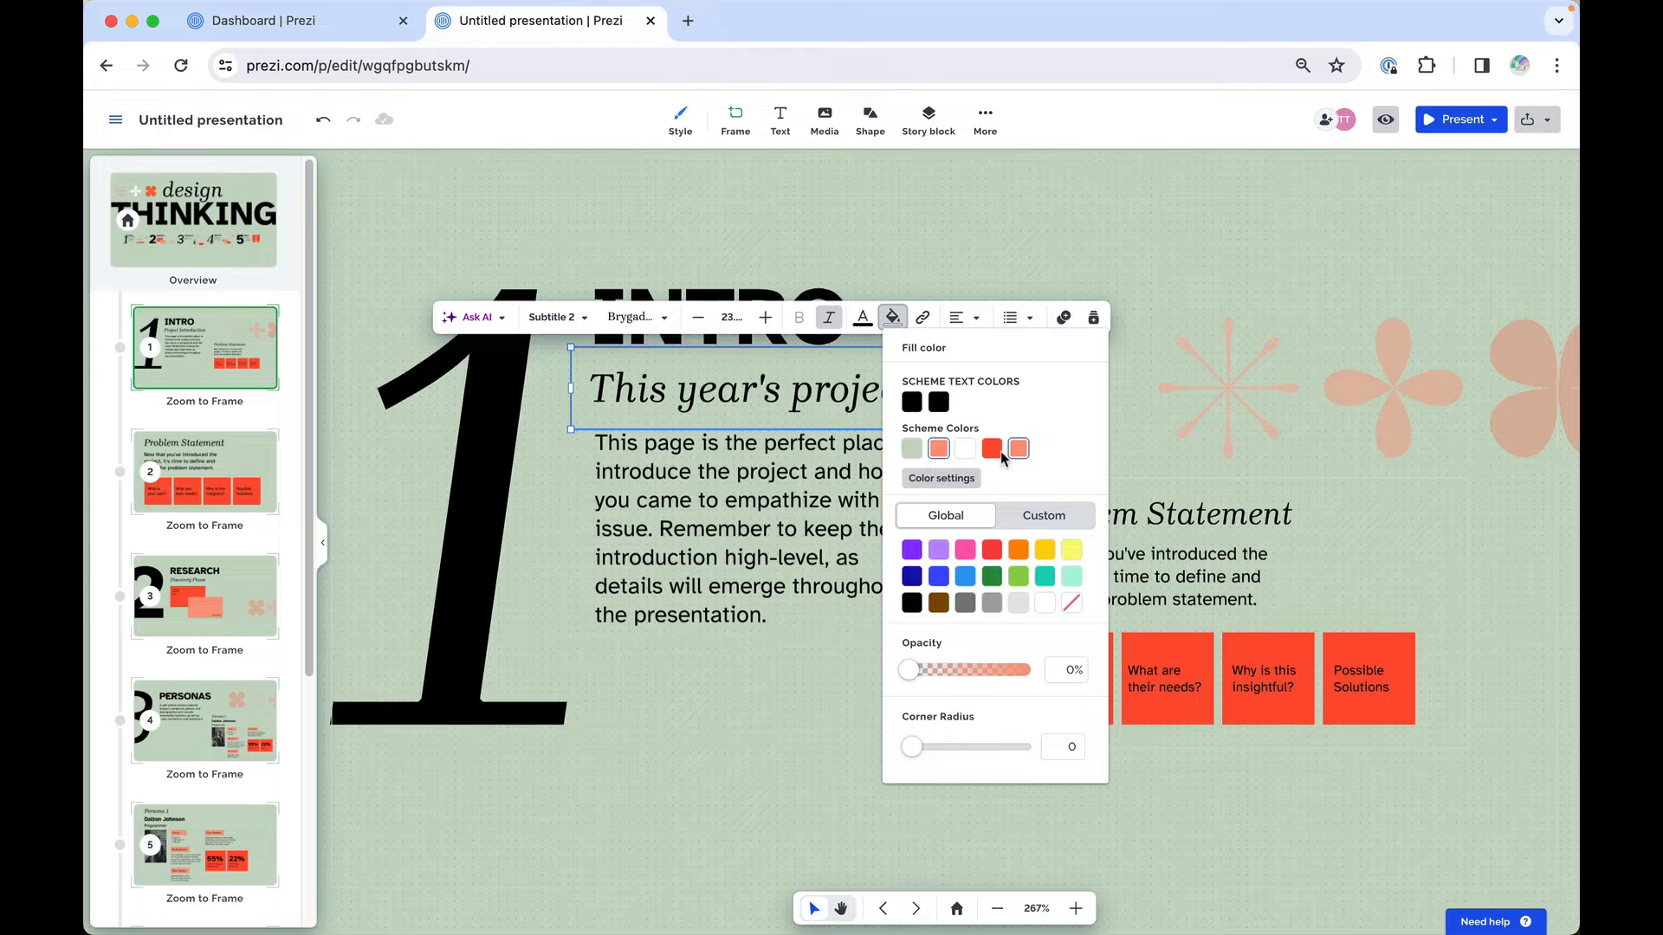
{"action": "left_click_drag", "start_coordinate": [912, 669], "coordinate": [975, 669]}
{"action": "left_click_drag", "start_coordinate": [913, 746], "coordinate": [979, 746]}
{"action": "left_click", "coordinate": [850, 743]}
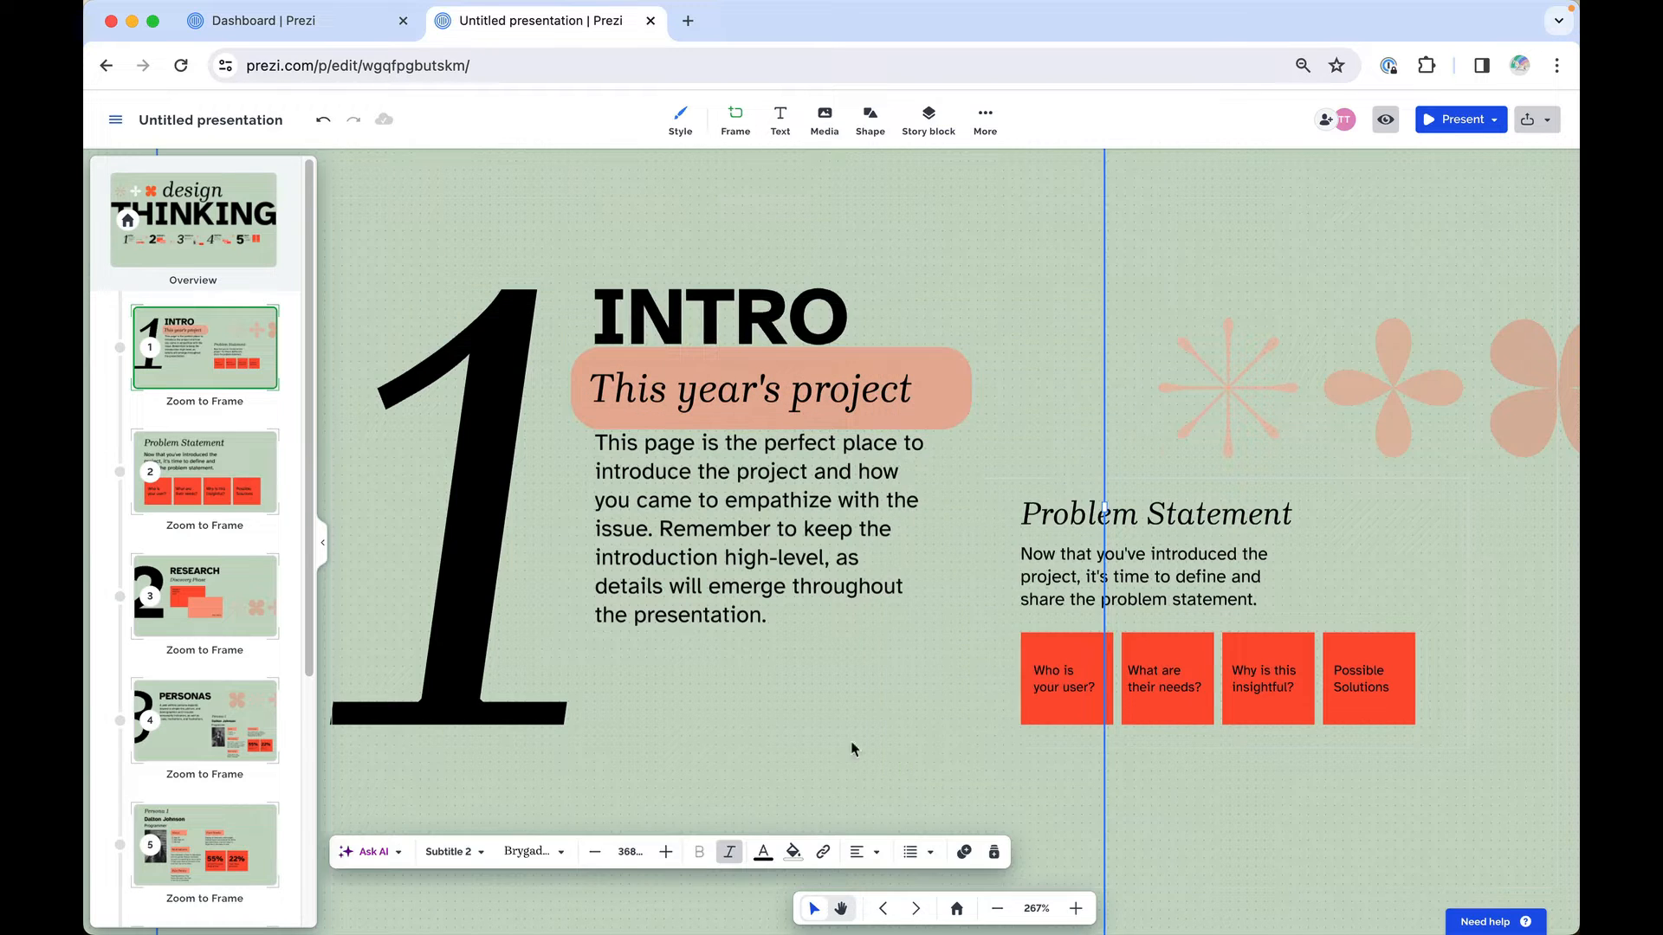
{"action": "mouse_move", "coordinate": [971, 428]}
{"action": "left_mouse_down"}
{"action": "mouse_move", "coordinate": [1028, 415]}
{"action": "mouse_move", "coordinate": [1026, 393]}
{"action": "mouse_move", "coordinate": [1021, 446]}
{"action": "left_mouse_up"}
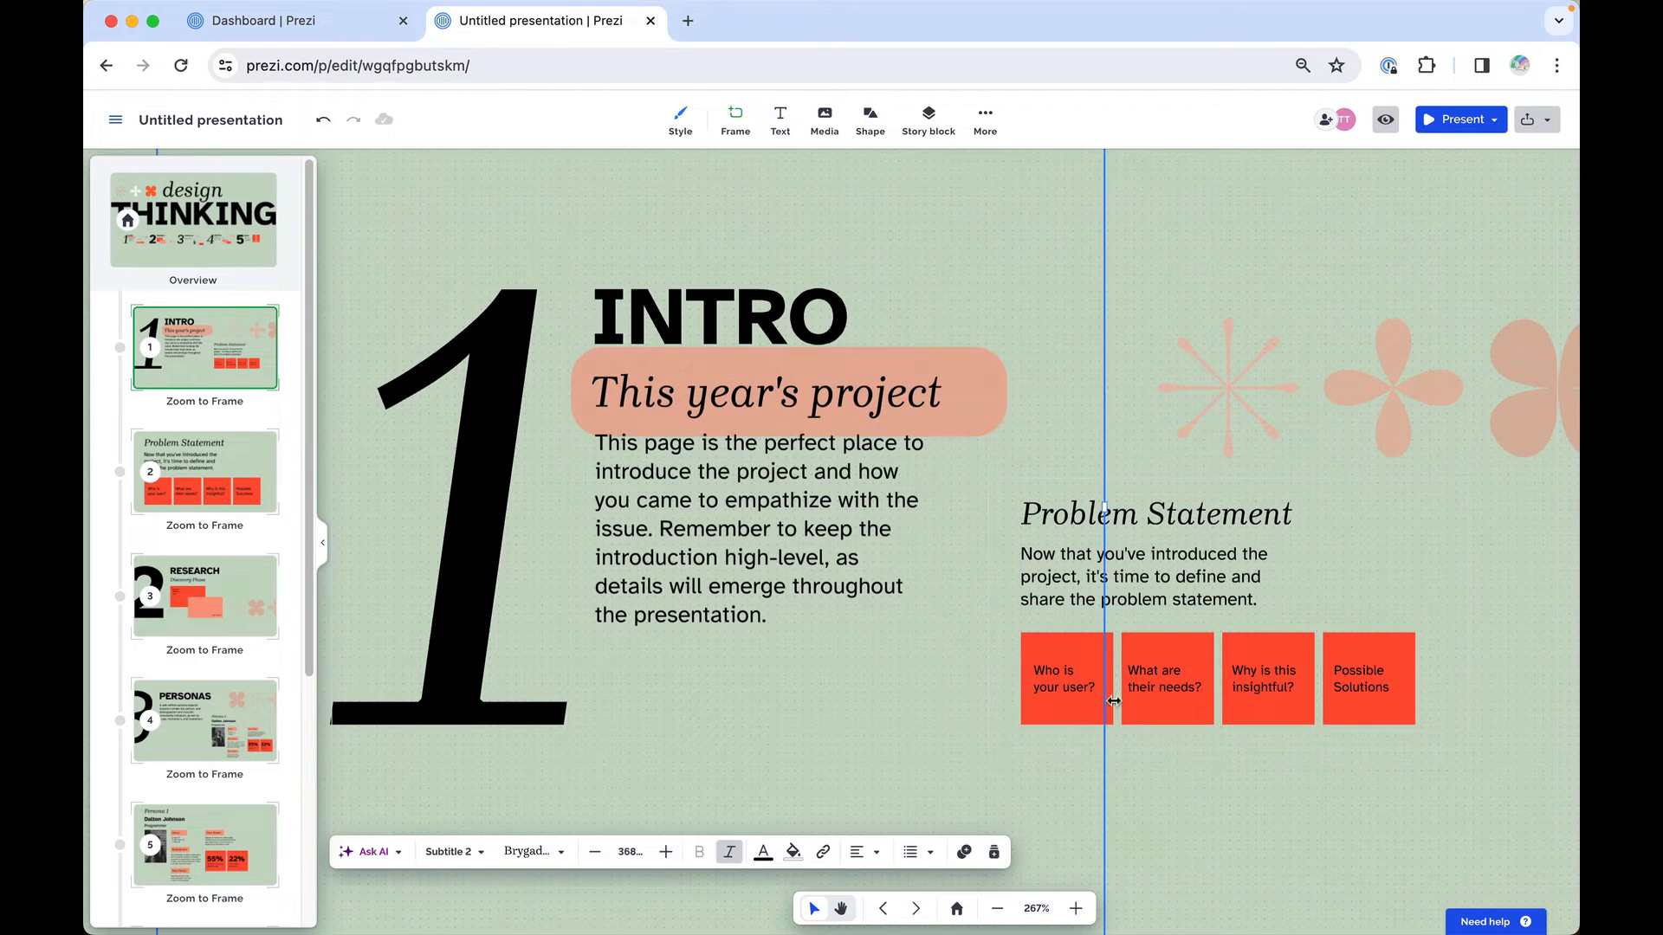
Add a new text box reading 'Up next:' above Problem Statement on the Intro frame.
{"action": "left_click", "coordinate": [1129, 788]}
{"action": "right_click", "coordinate": [1128, 785]}
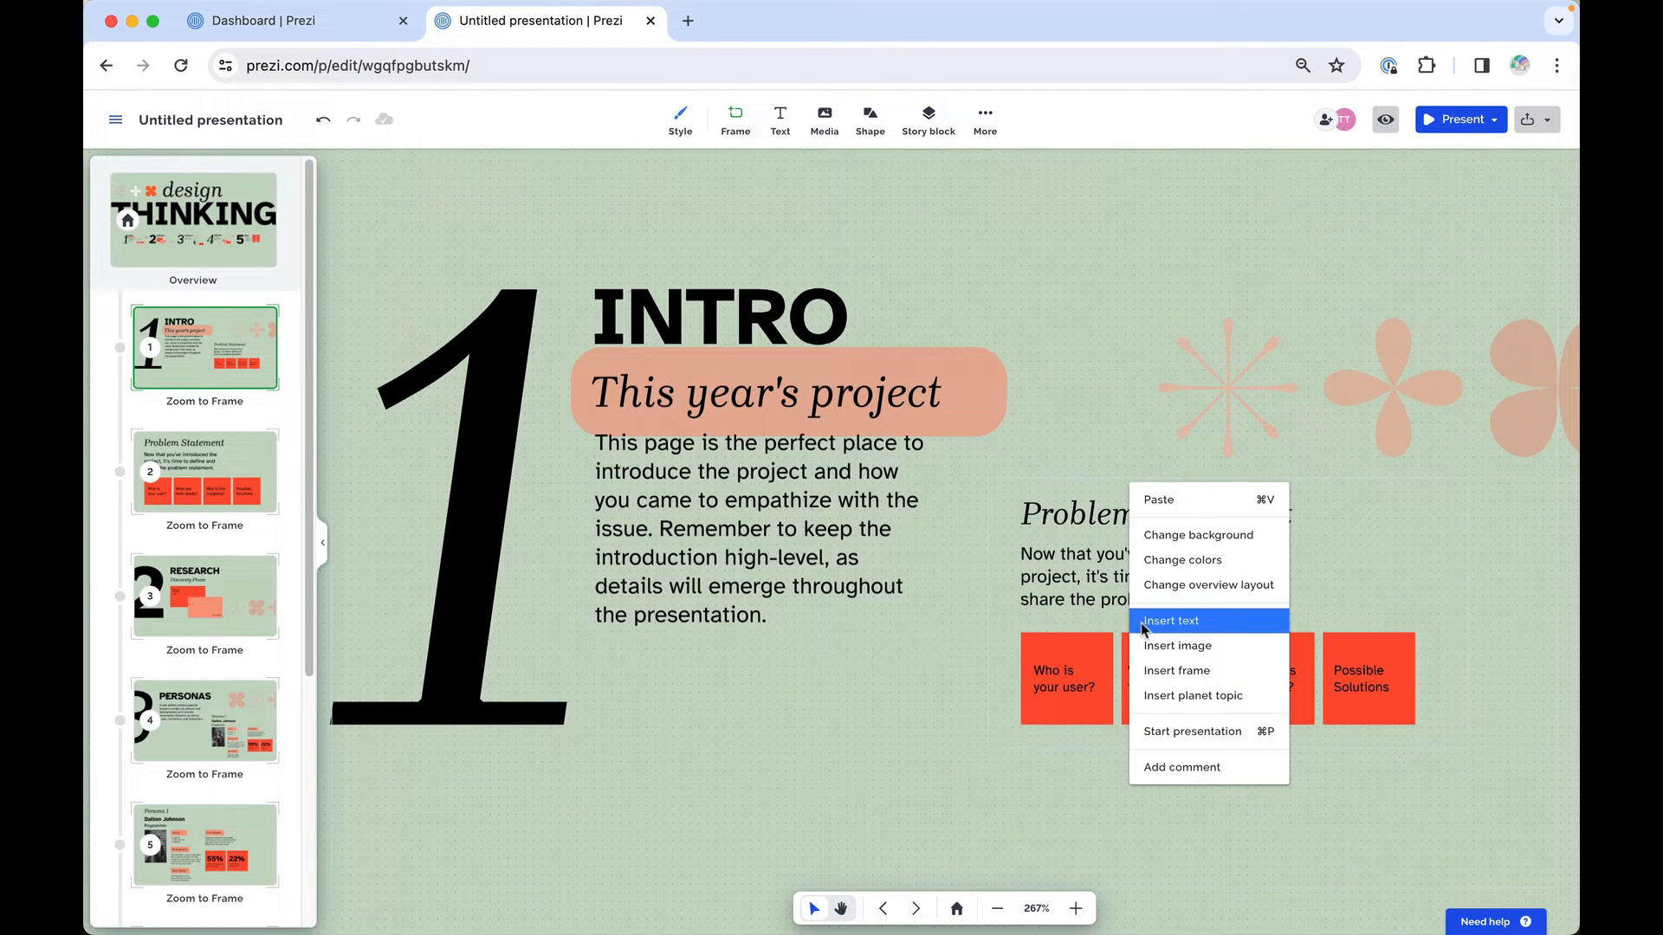
{"action": "left_click", "coordinate": [1118, 774]}
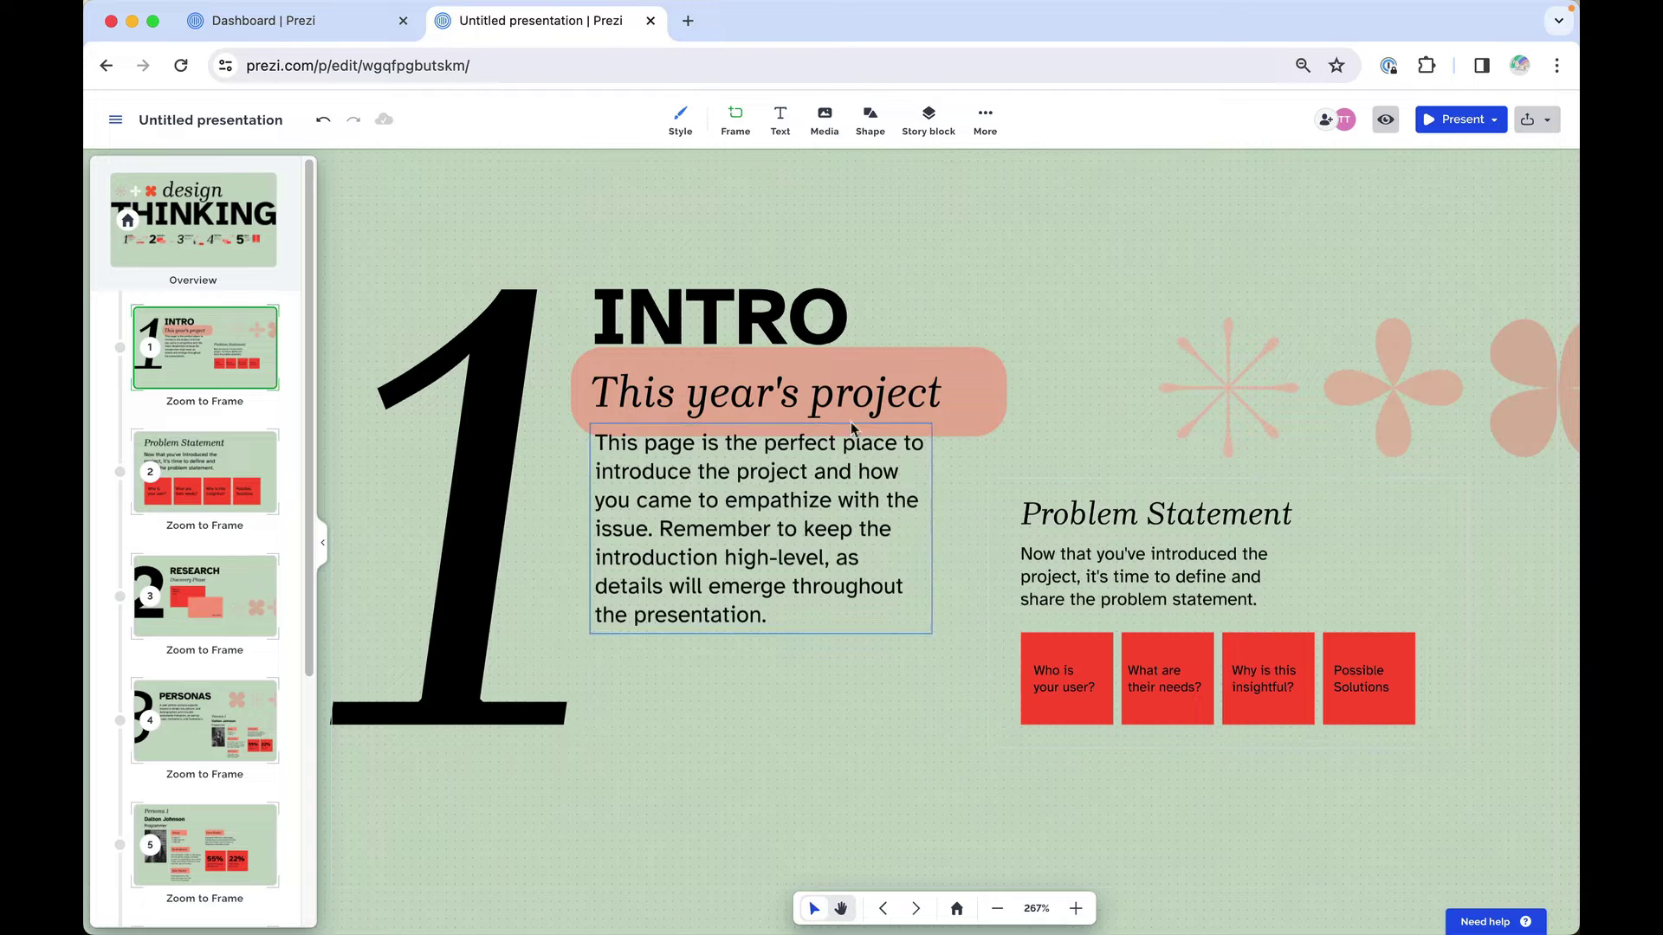
{"action": "left_click", "coordinate": [781, 127]}
{"action": "left_click_drag", "start_coordinate": [817, 494], "coordinate": [1097, 473]}
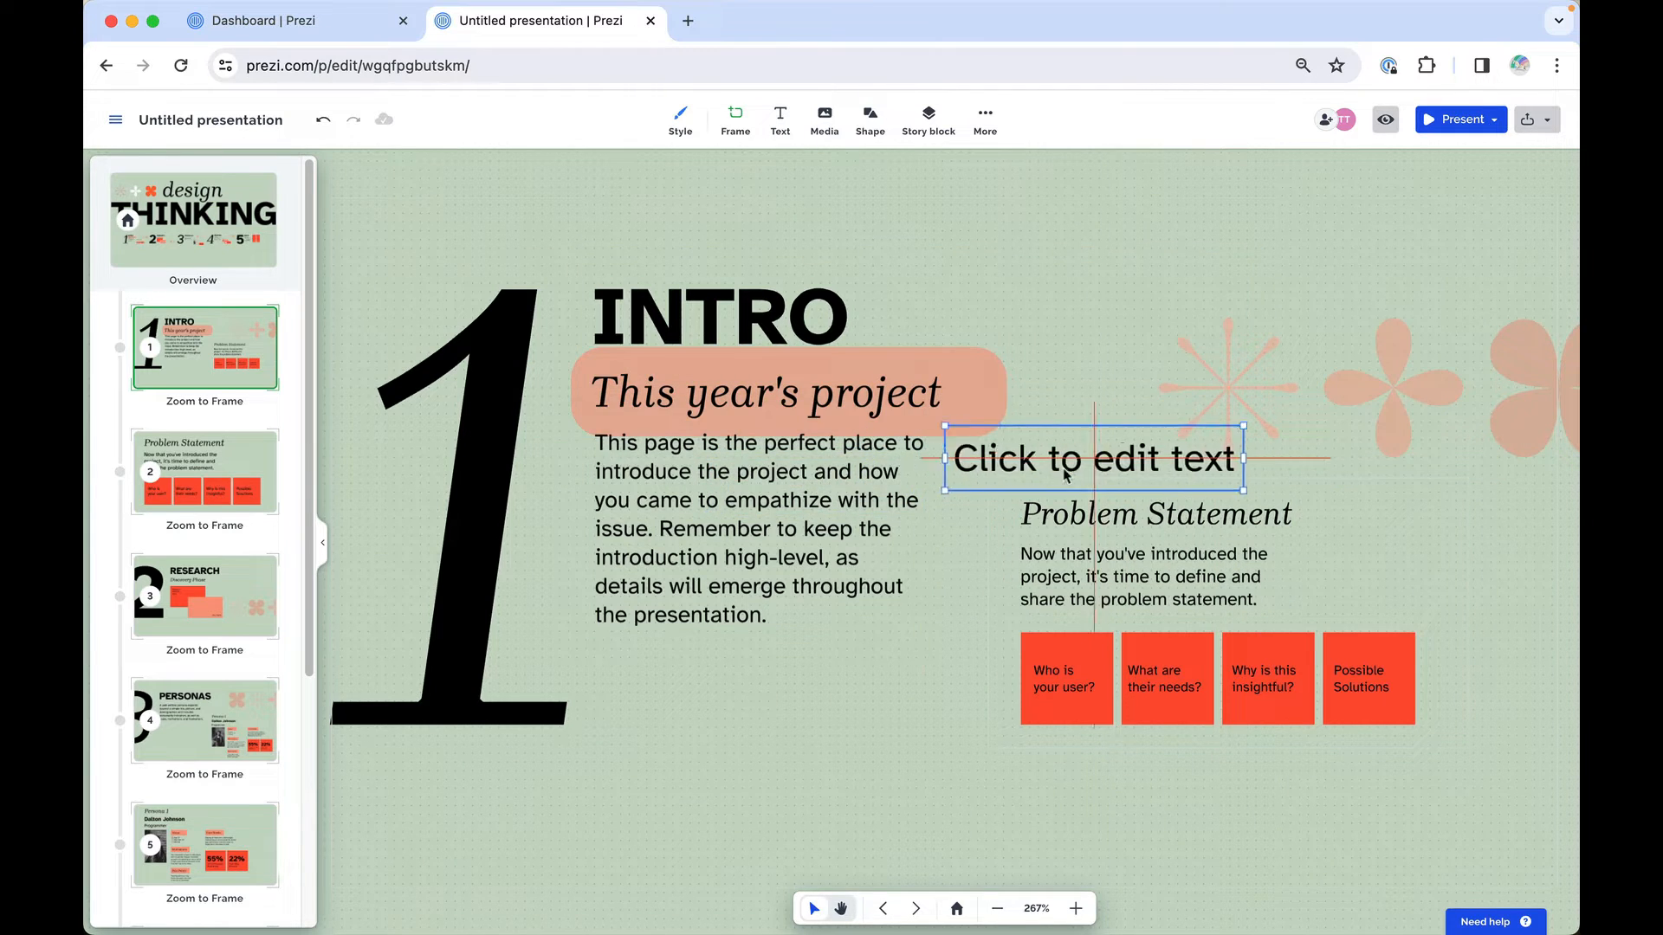
{"action": "type", "text": "Up nex"}
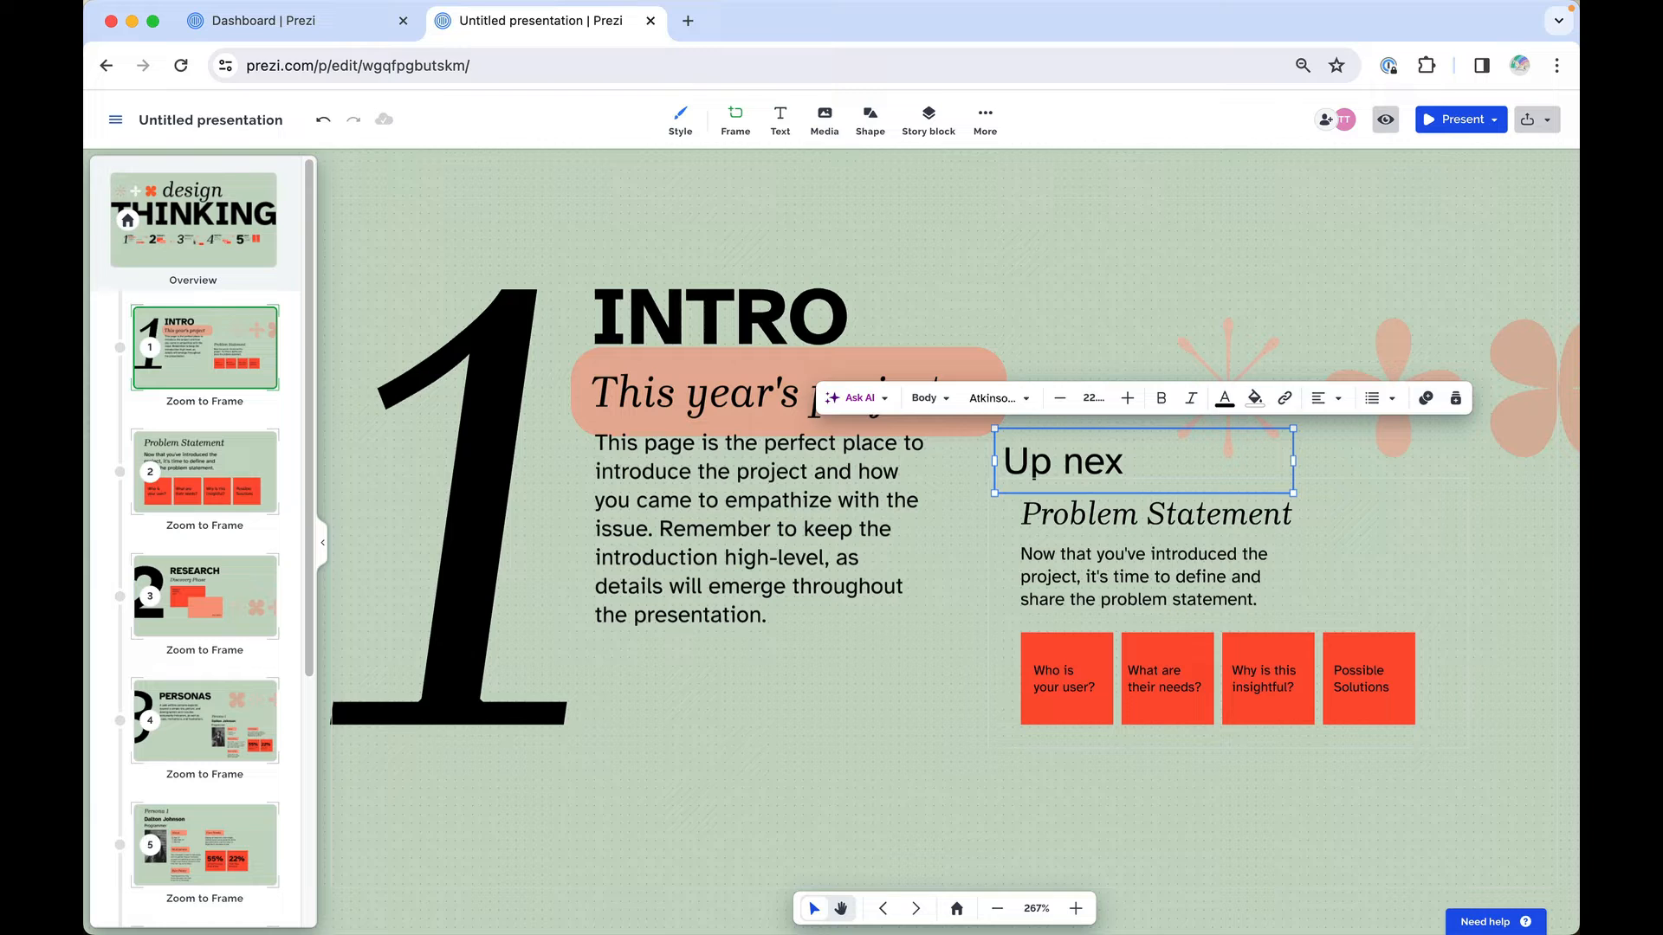
{"action": "type", "text": "t:"}
Browse the Insert > Media image panel through uploads, GIFs, stickers and icons back to stock photos.
{"action": "left_click", "coordinate": [987, 463]}
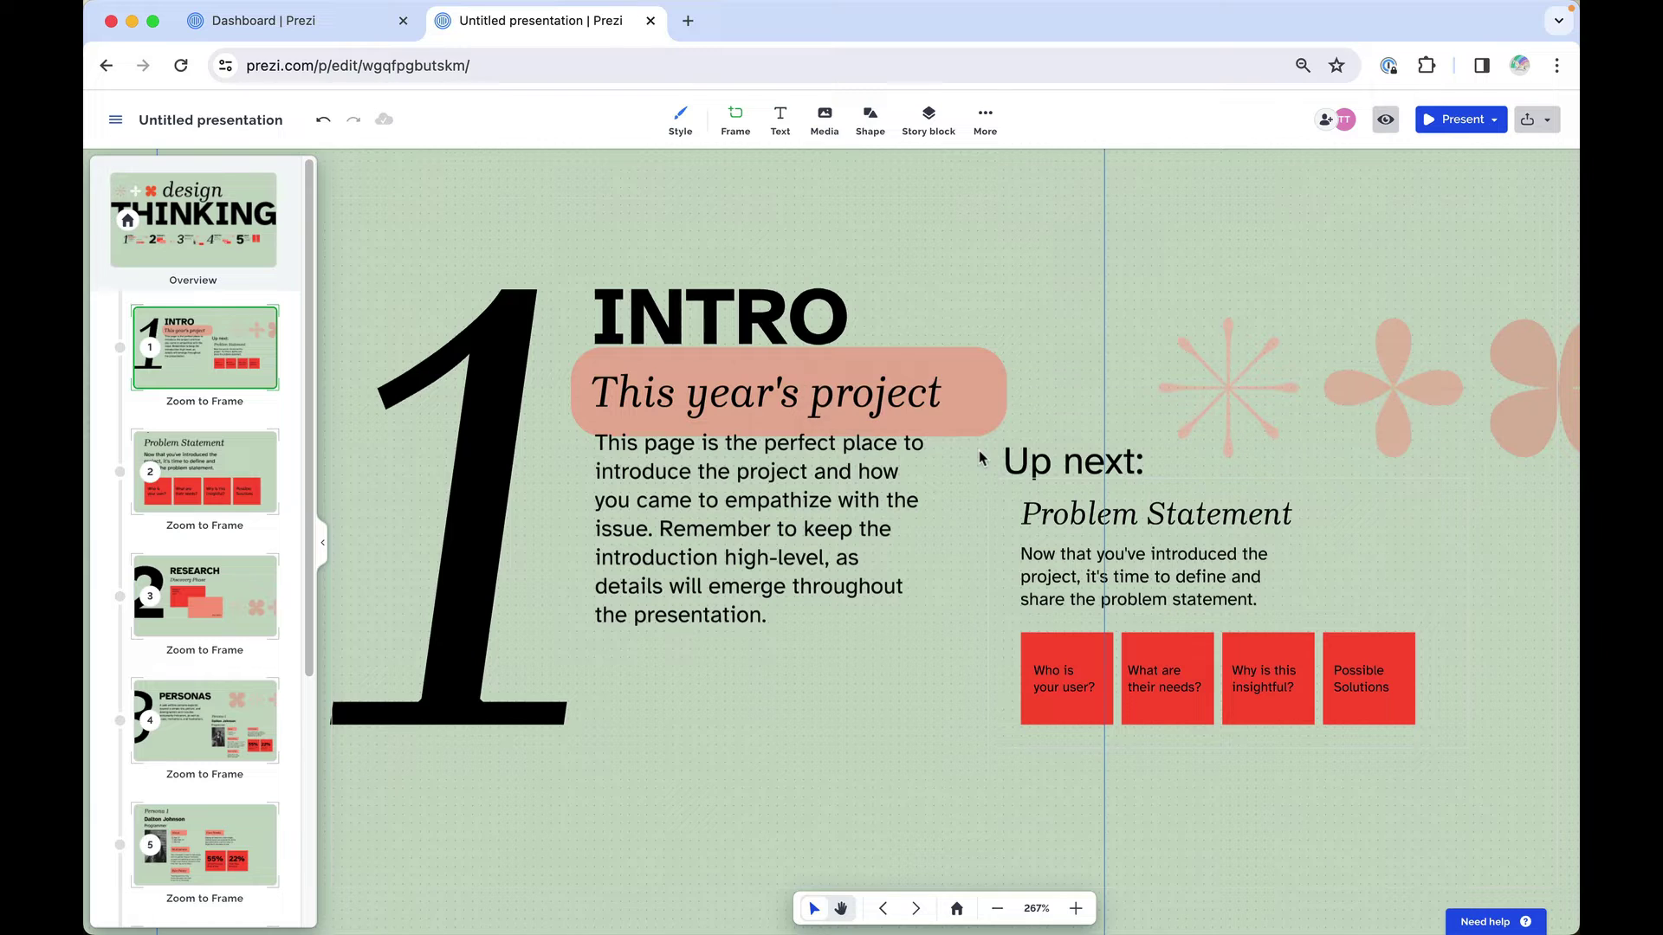
{"action": "left_click", "coordinate": [826, 121]}
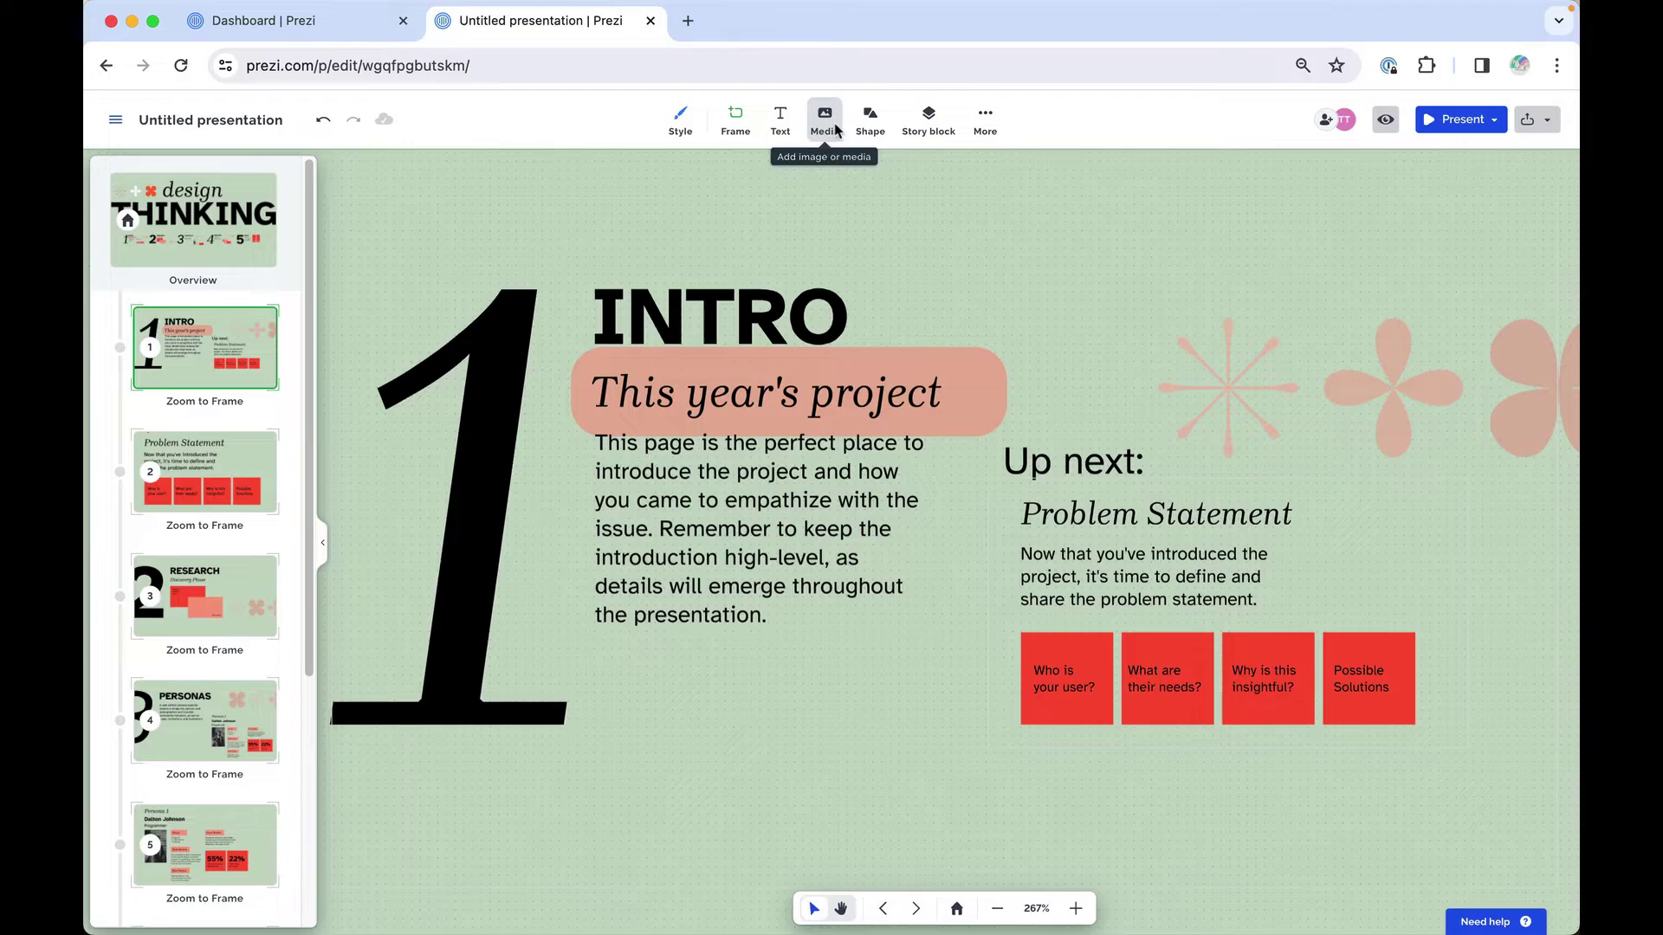
{"action": "left_click", "coordinate": [833, 127]}
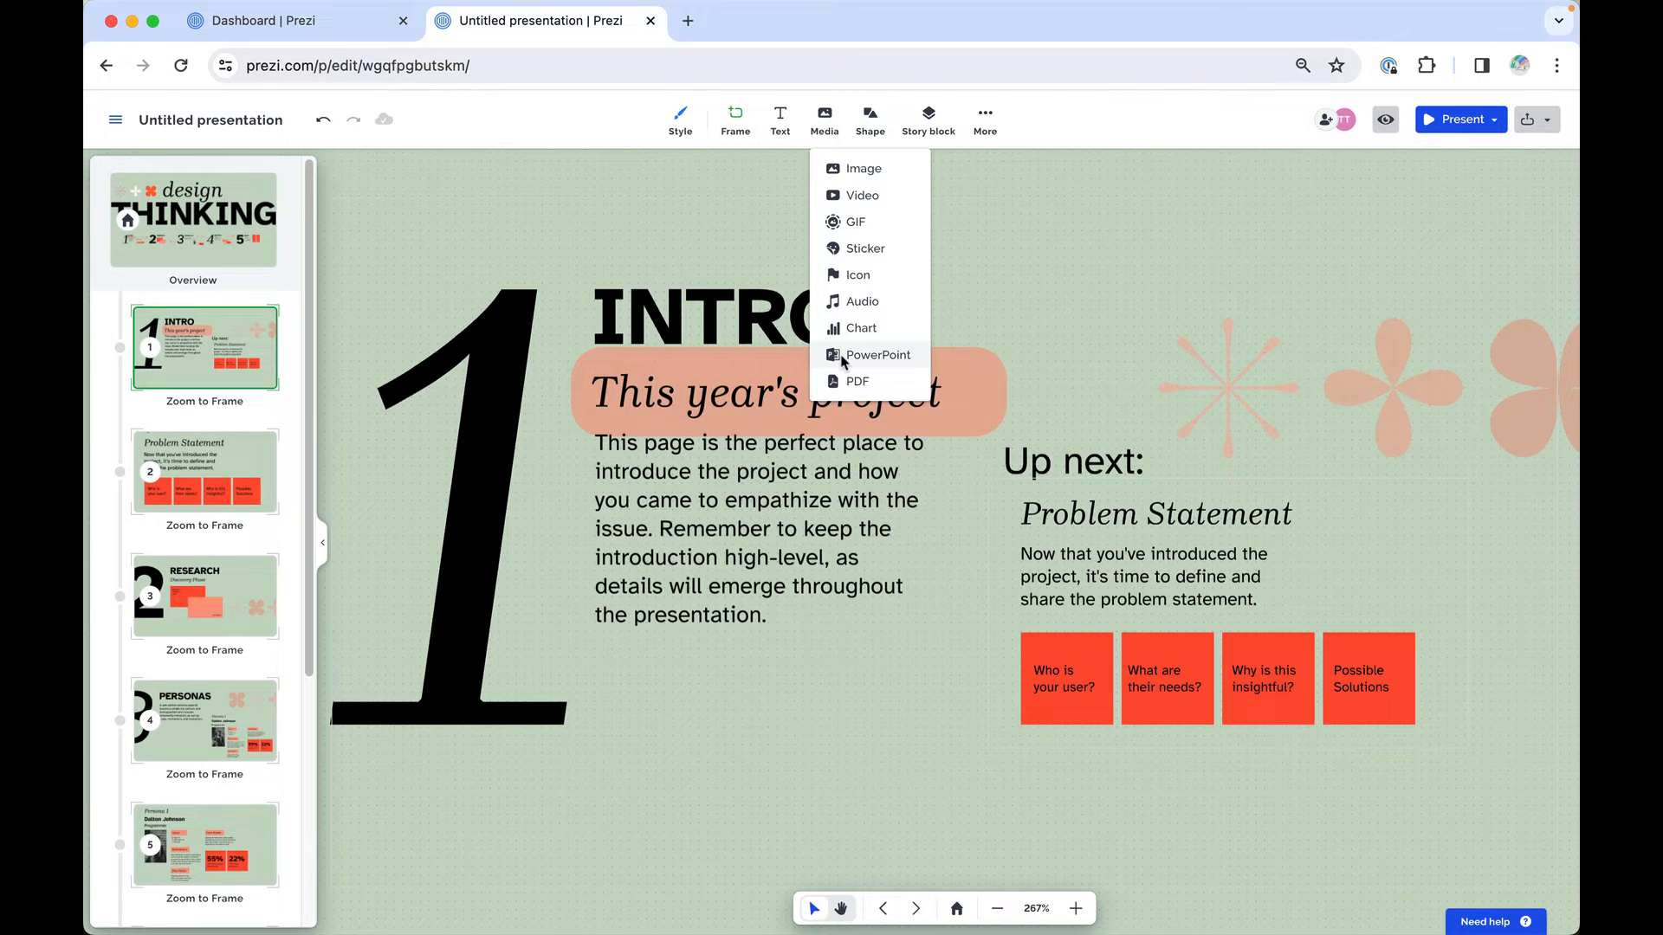
{"action": "left_click", "coordinate": [850, 168]}
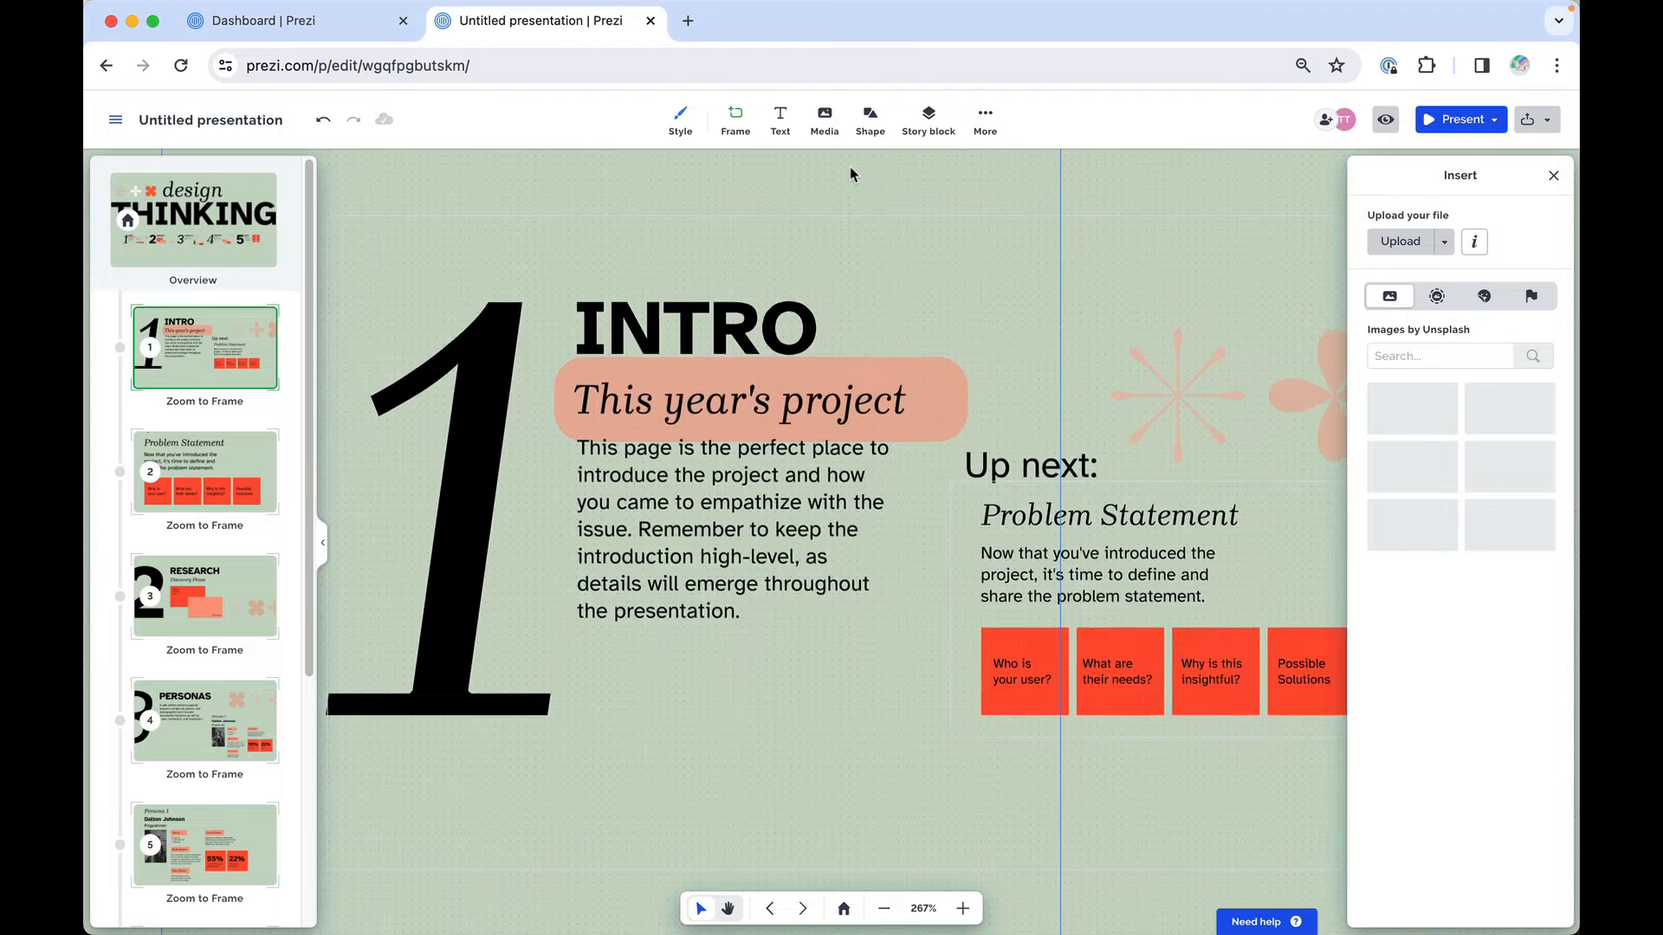
{"action": "left_click", "coordinate": [1444, 241]}
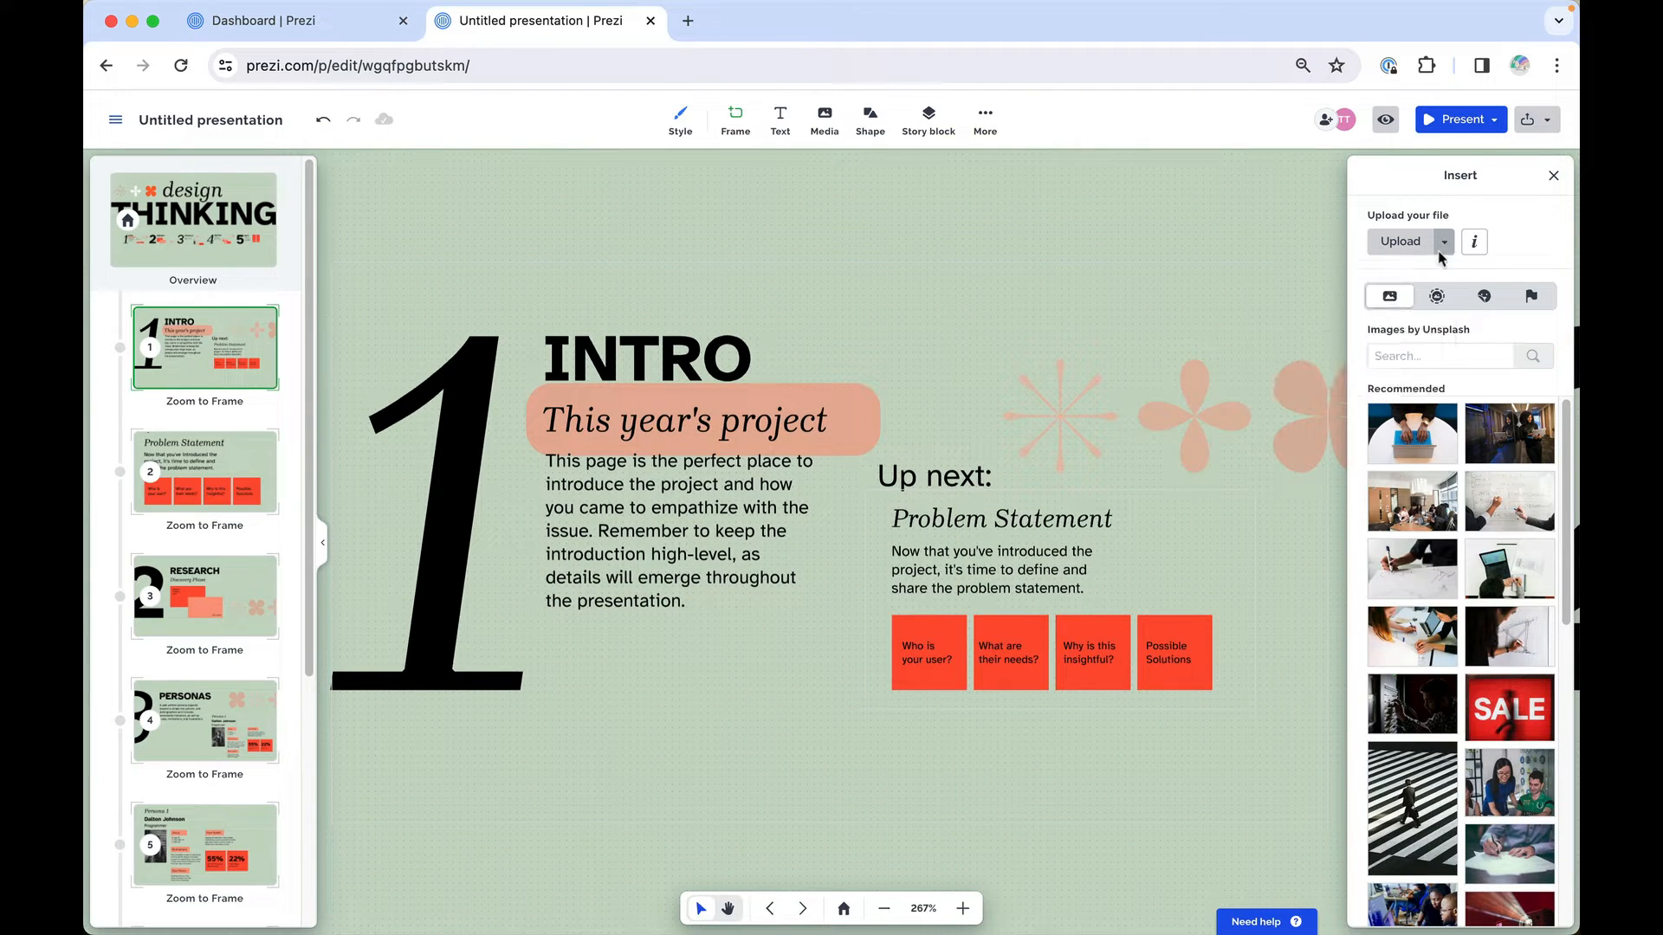
{"action": "left_click", "coordinate": [1436, 297]}
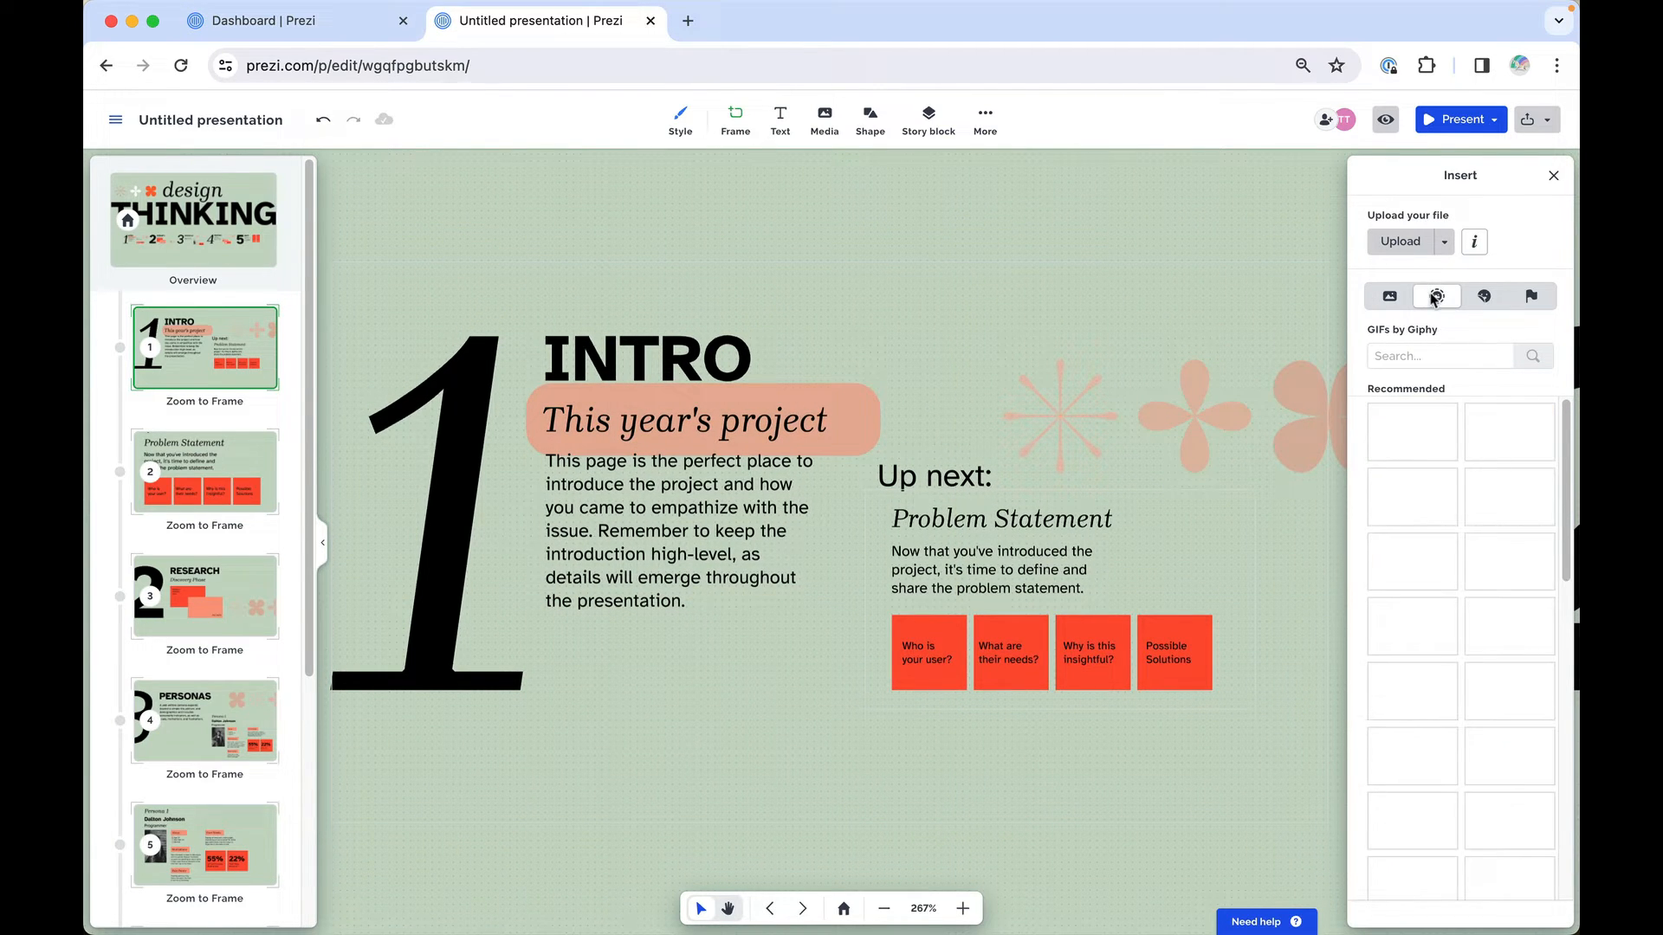
{"action": "left_click", "coordinate": [1483, 296]}
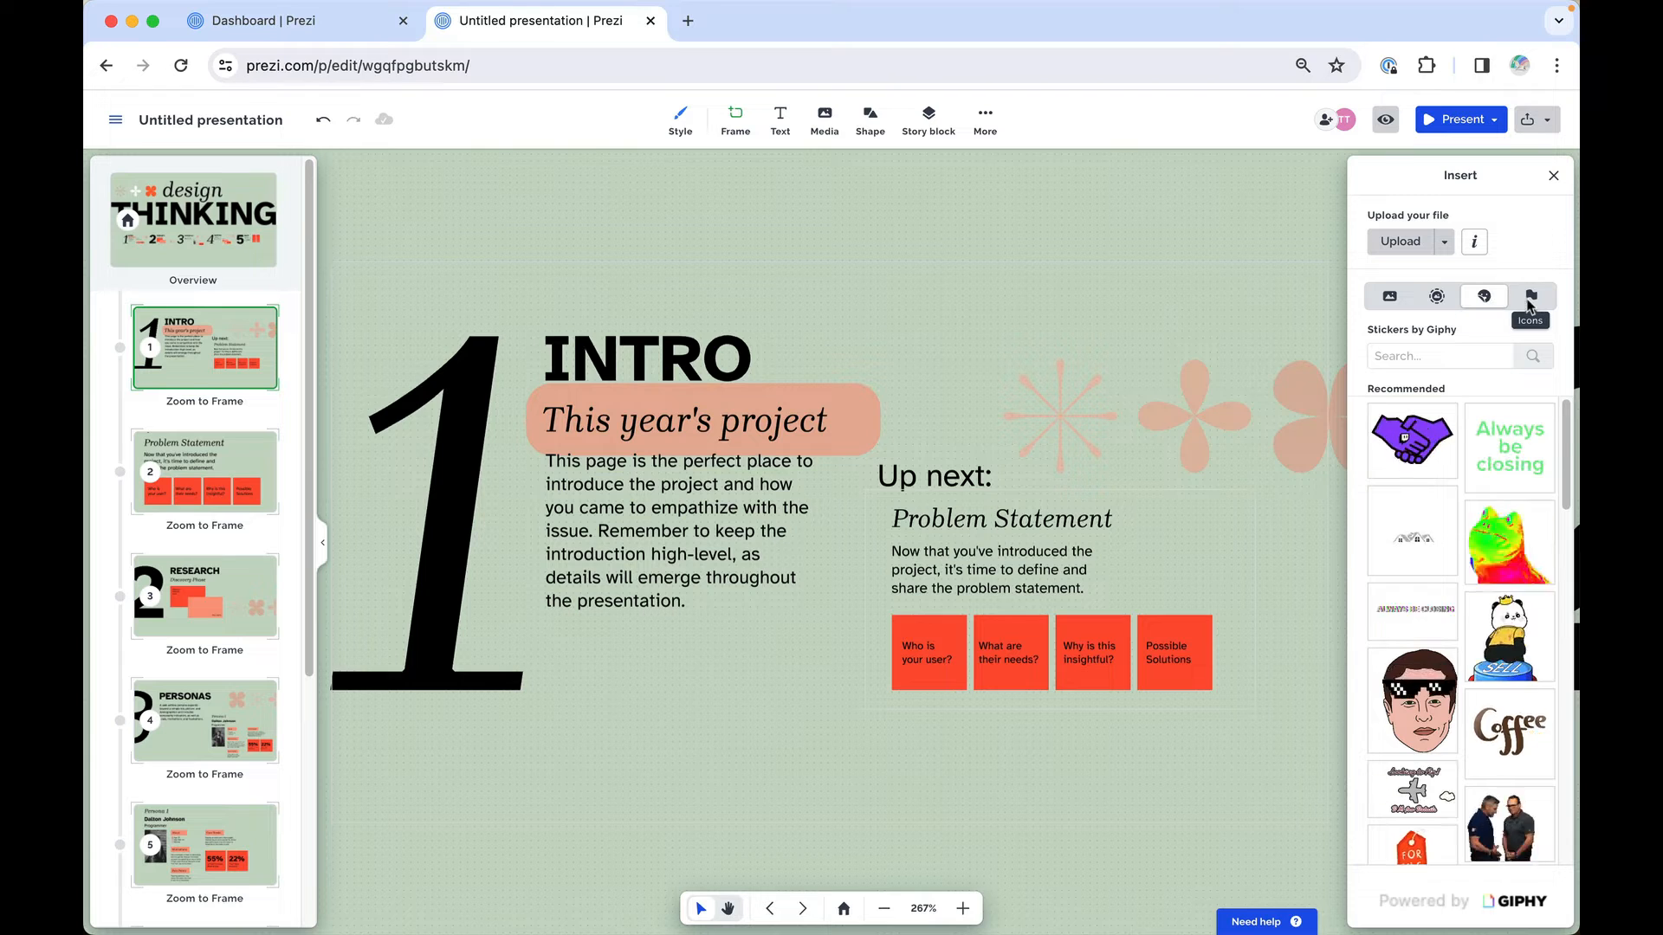
{"action": "left_click", "coordinate": [1530, 296]}
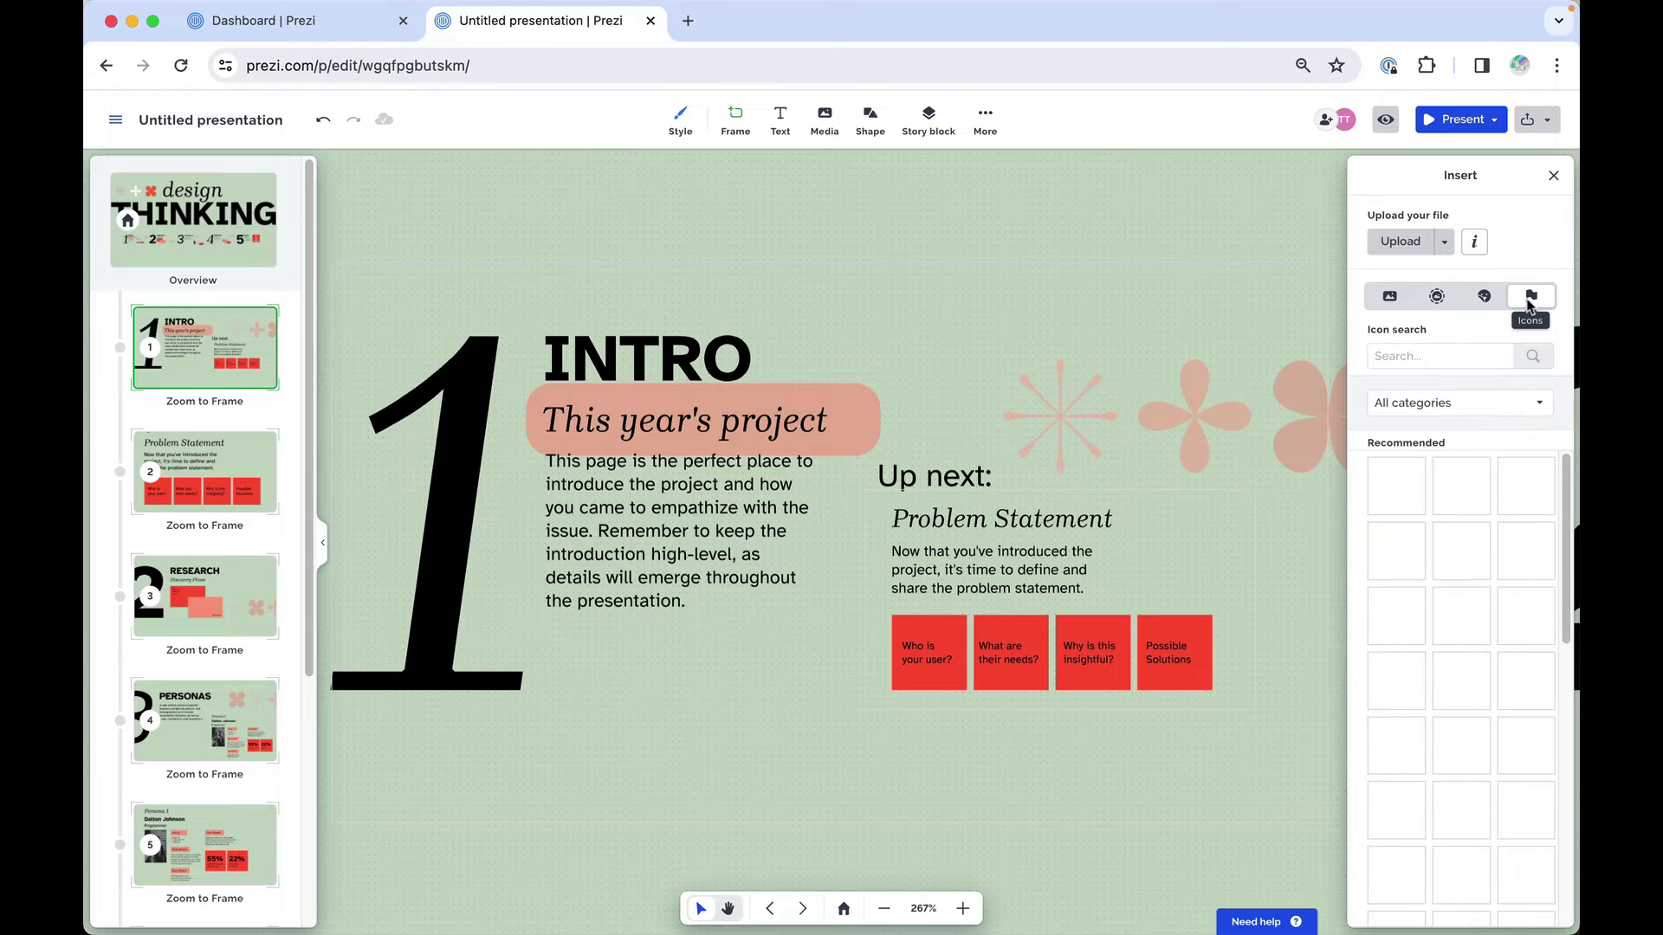
{"action": "left_click", "coordinate": [1388, 297]}
Search Unsplash for 'idea' and place the hand-with-floating-lightbulb photo on the Intro frame.
{"action": "left_click", "coordinate": [1399, 357]}
{"action": "type", "text": "idea"}
{"action": "key", "text": "Return"}
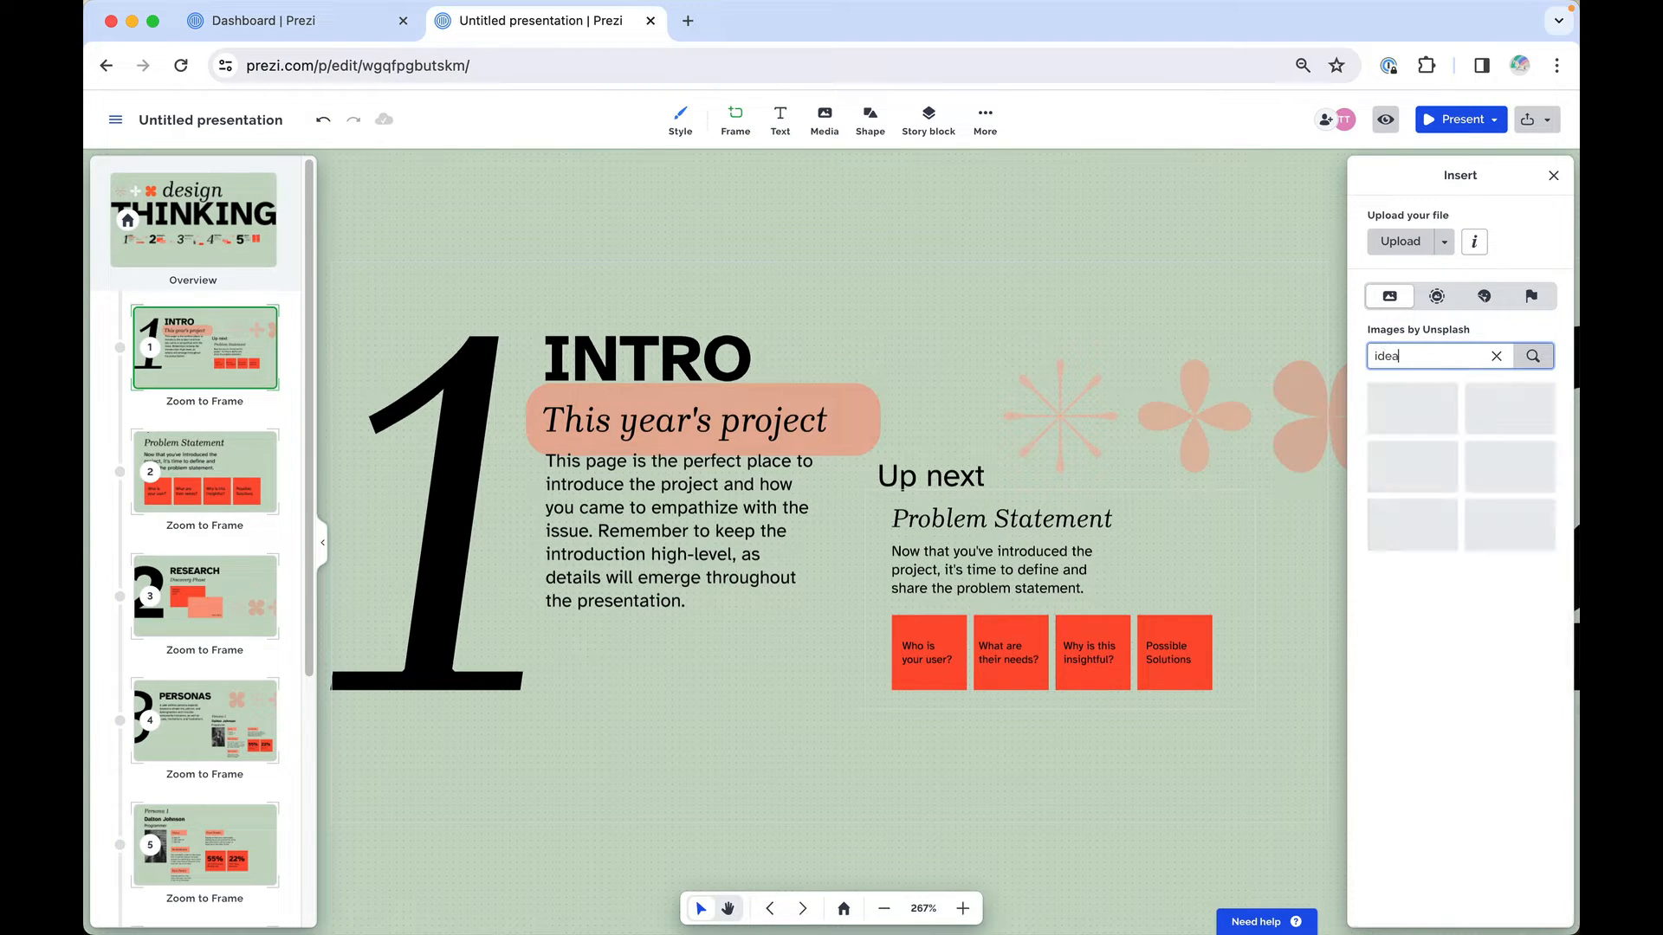
{"action": "left_click", "coordinate": [1412, 459]}
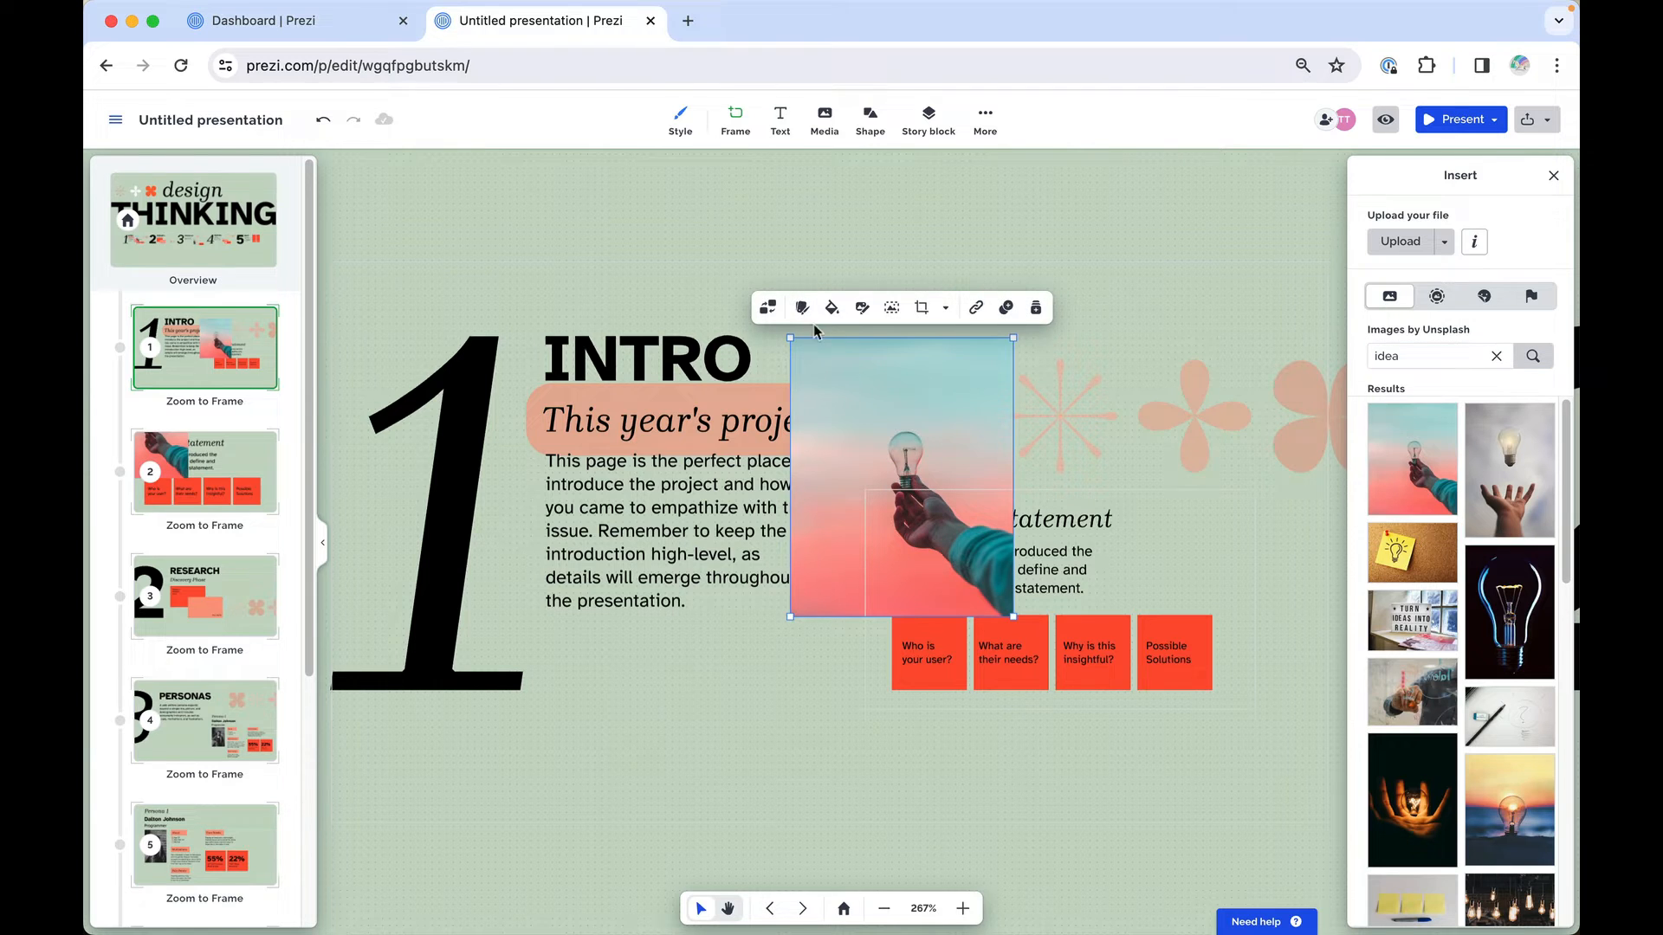
{"action": "left_click", "coordinate": [773, 309]}
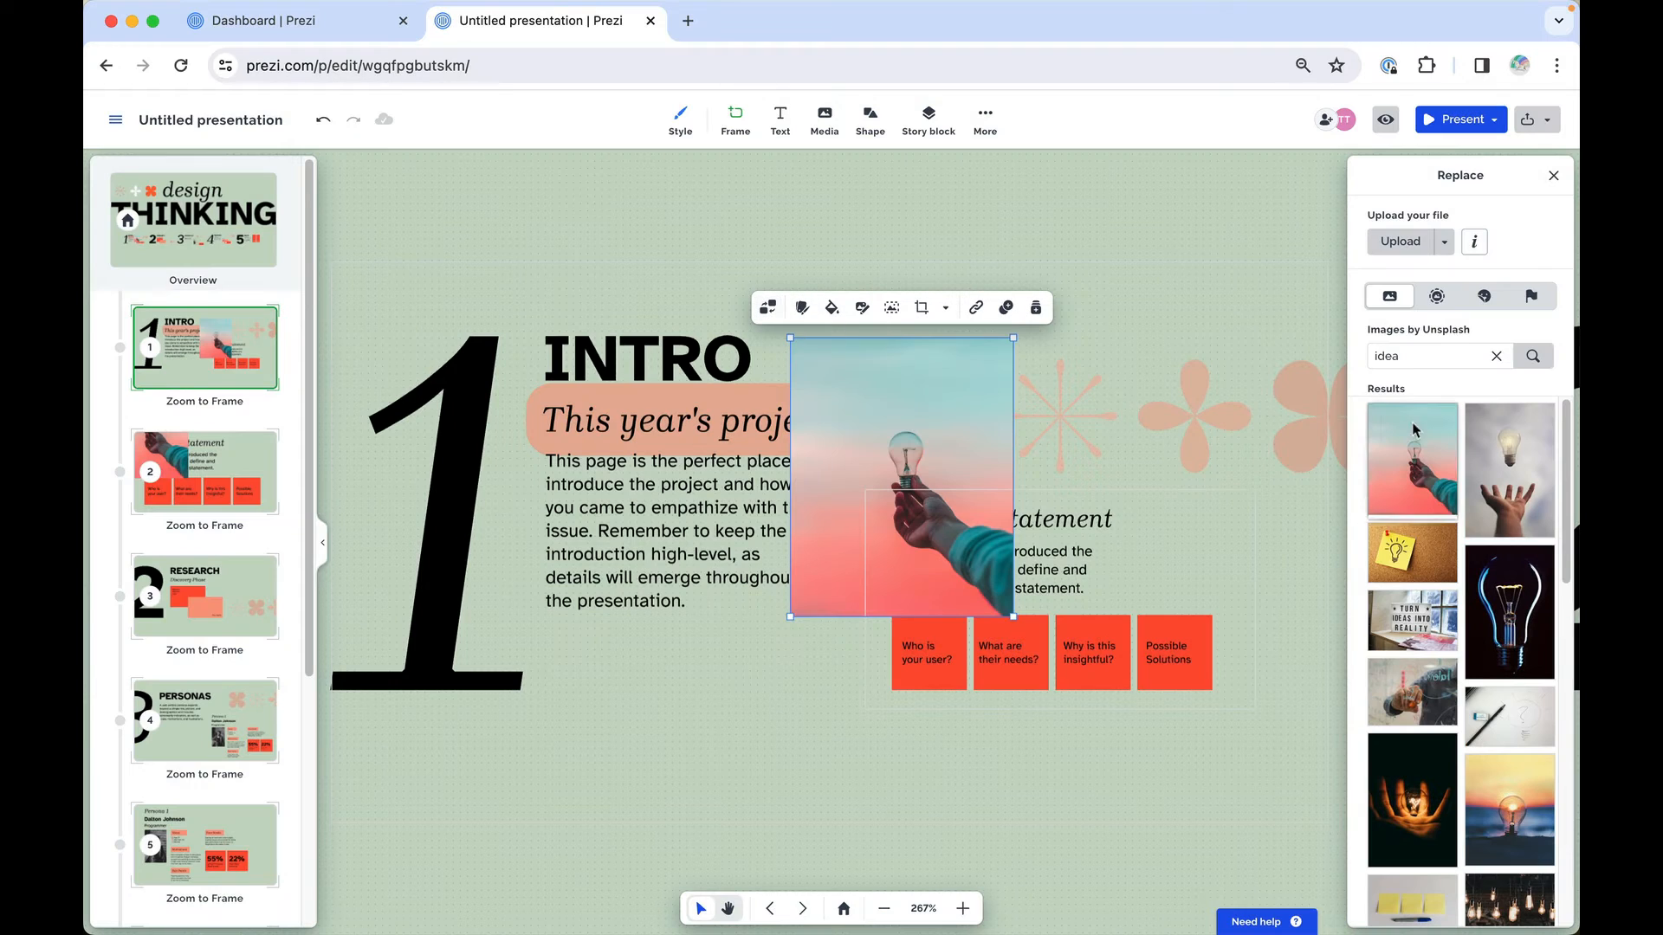
{"action": "left_click", "coordinate": [1540, 441]}
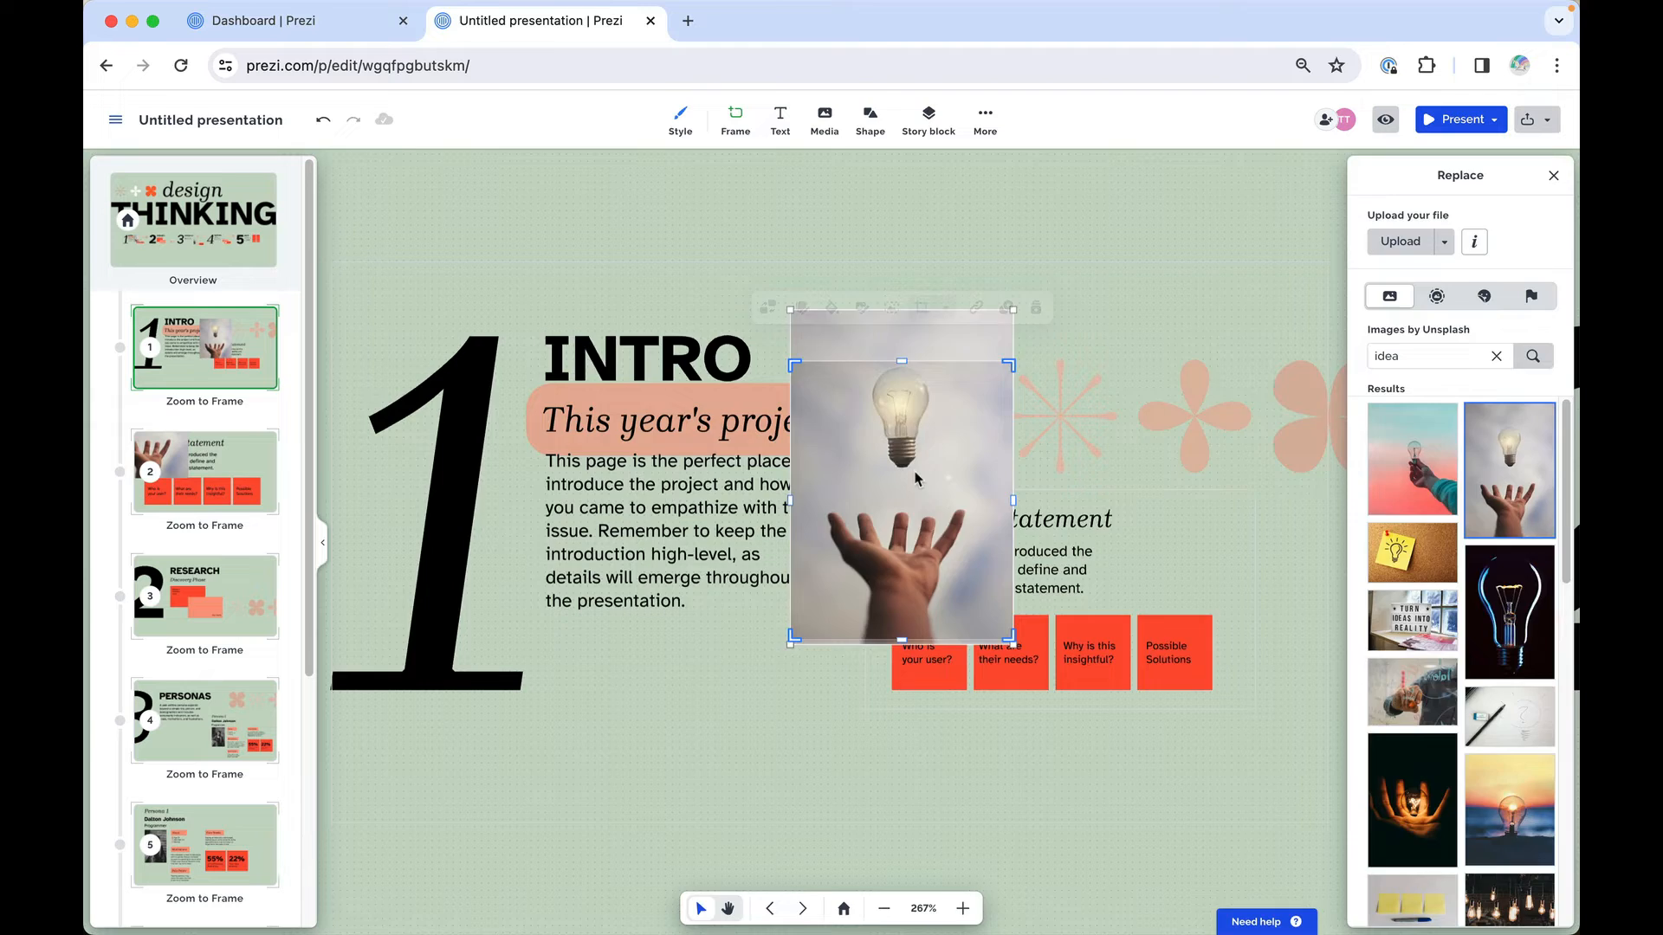
Review the image editor's filter, adjustment, focus, frame, overlay and brush options, then Update.
{"action": "left_click", "coordinate": [993, 296]}
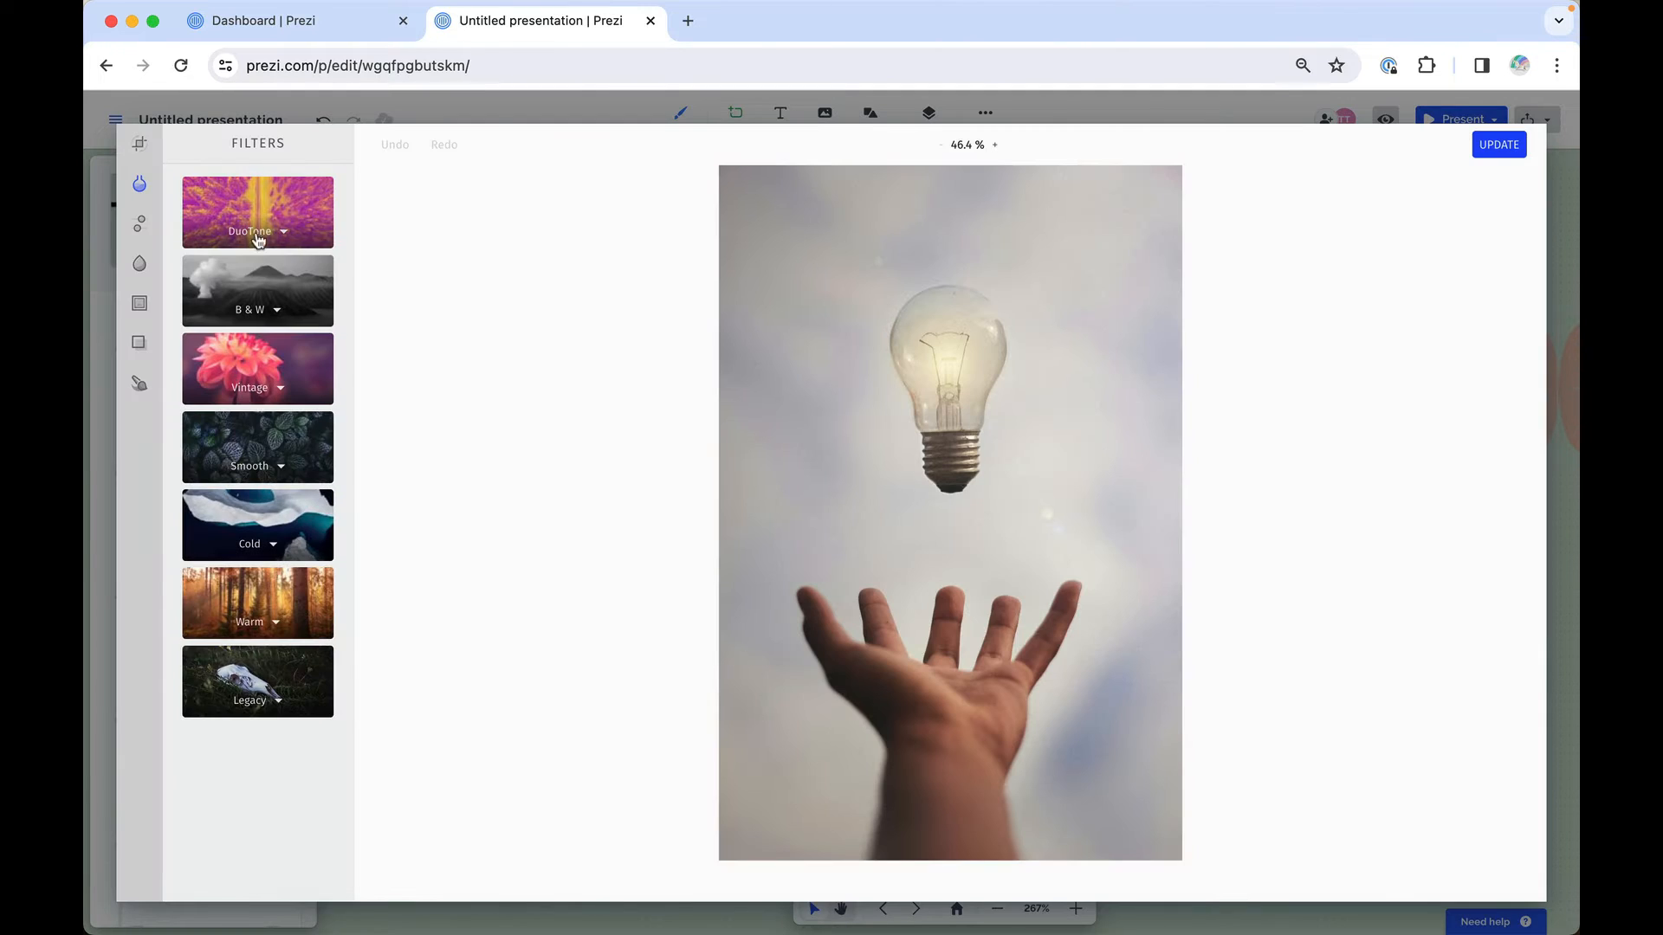
{"action": "left_click", "coordinate": [140, 224]}
{"action": "left_click", "coordinate": [140, 264]}
{"action": "left_click", "coordinate": [139, 302]}
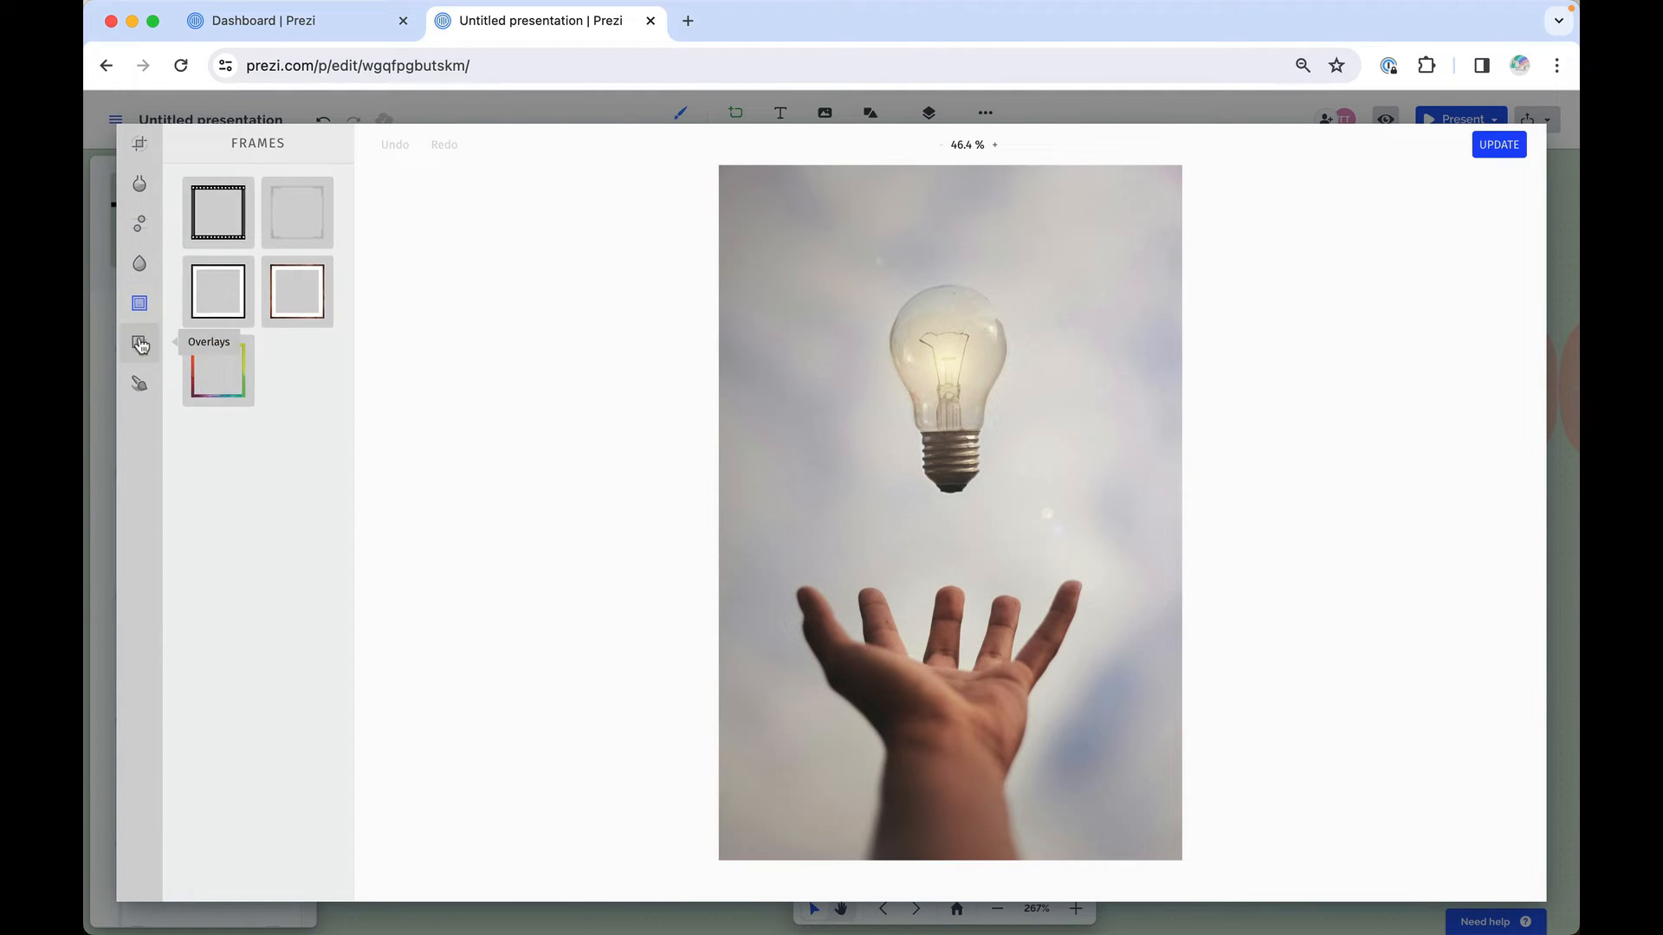
{"action": "left_click", "coordinate": [139, 342]}
{"action": "left_click", "coordinate": [140, 383]}
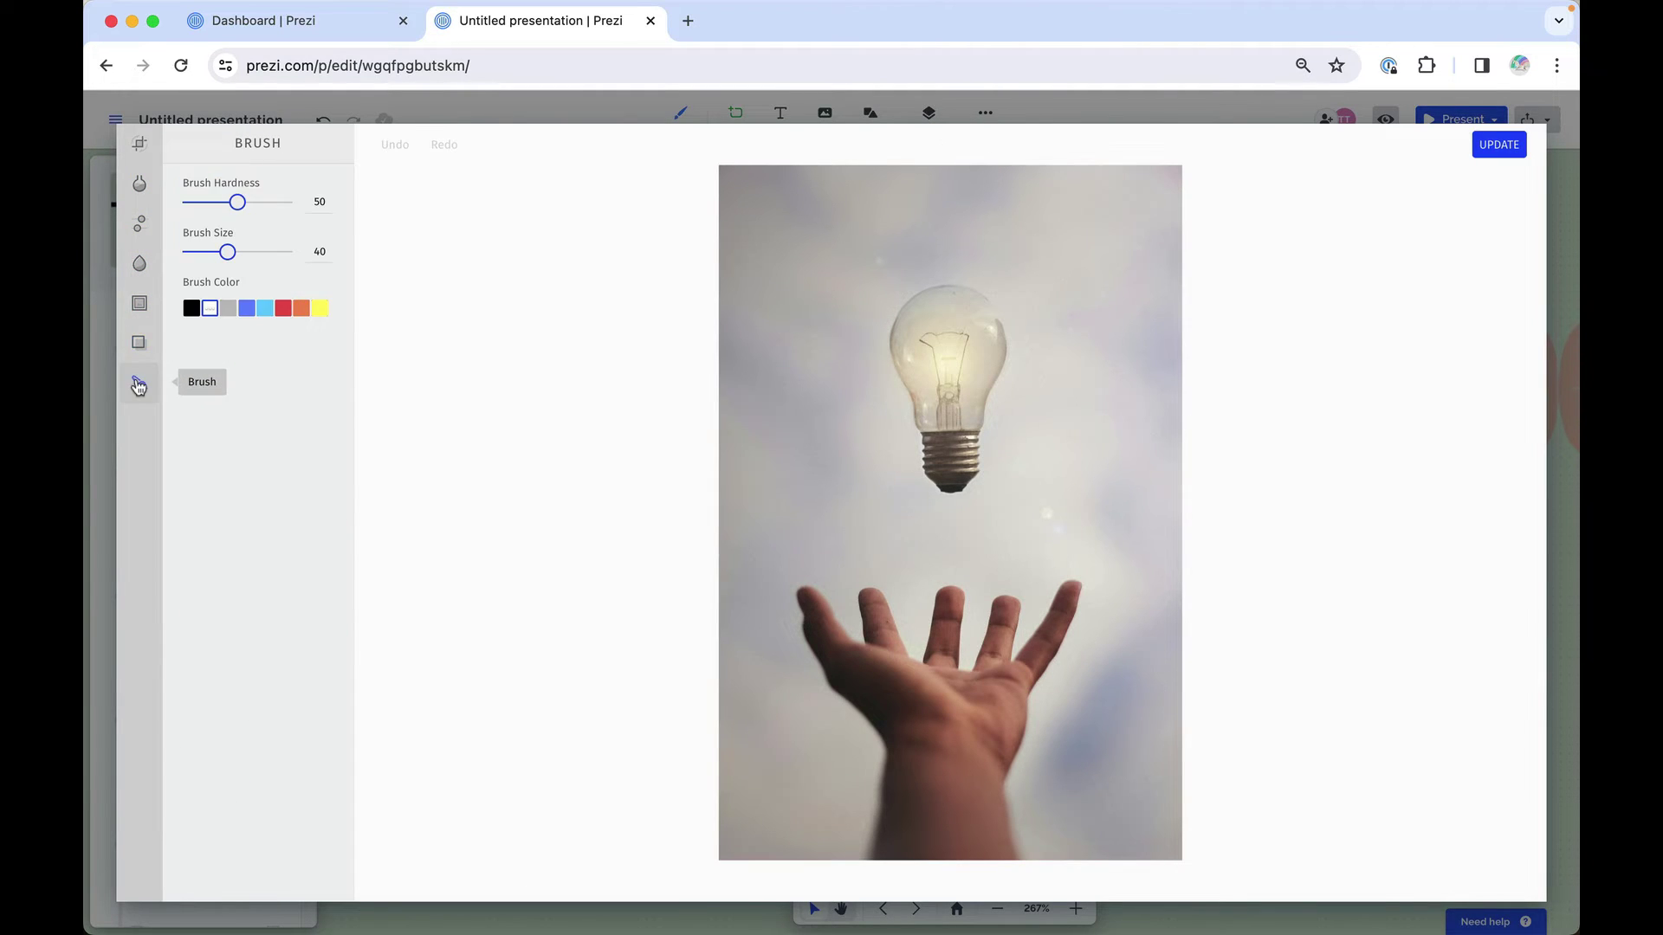
{"action": "left_click", "coordinate": [1499, 146]}
Remove the photo's background and move the lightbulb cut-out to the Intro frame's lower right.
{"action": "left_click", "coordinate": [1022, 293]}
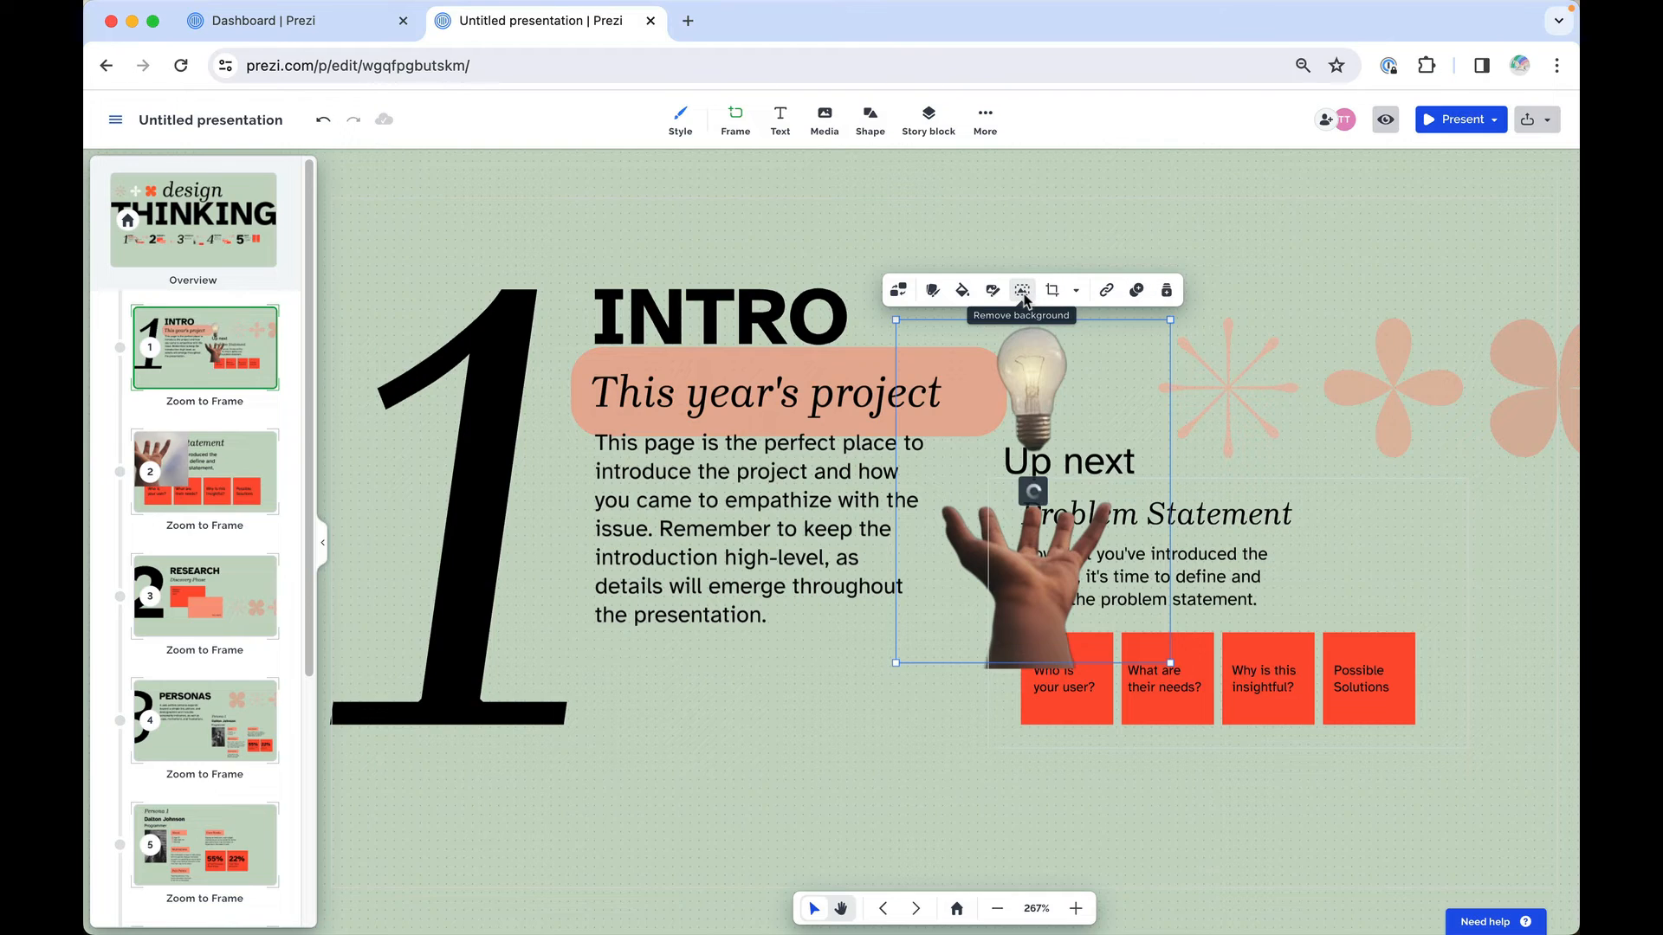
{"action": "mouse_move", "coordinate": [1031, 330]}
{"action": "left_mouse_down"}
{"action": "mouse_move", "coordinate": [1394, 414]}
{"action": "mouse_move", "coordinate": [1441, 563]}
{"action": "mouse_move", "coordinate": [1426, 466]}
{"action": "left_mouse_up"}
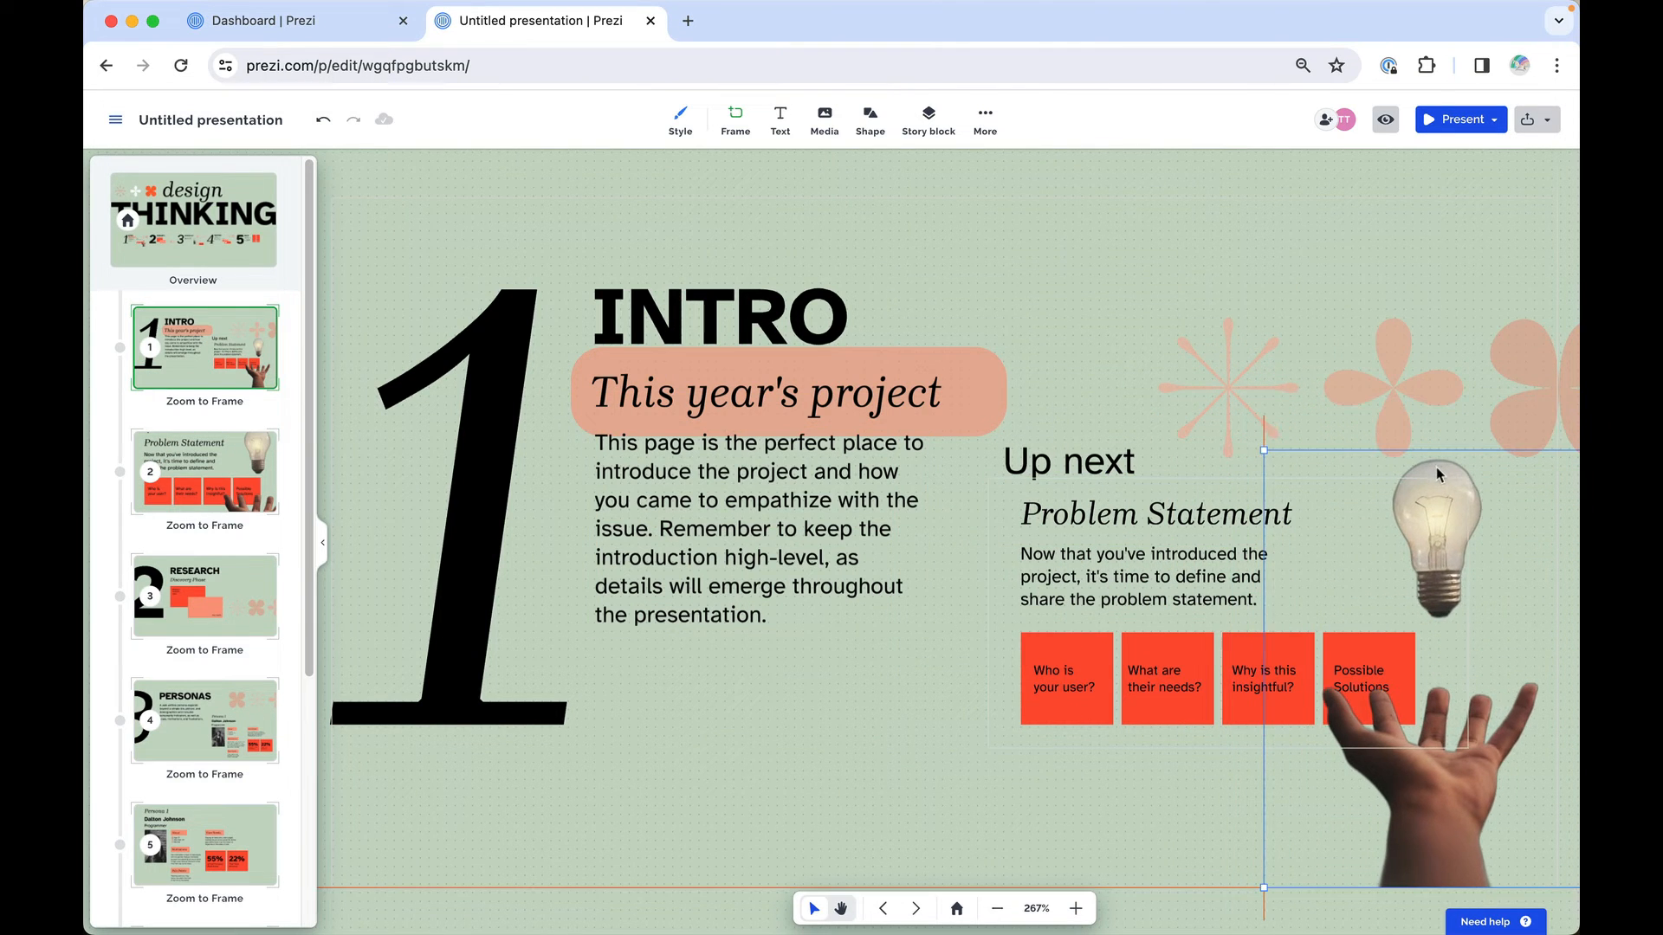
On the Research frame, insert the Notebook mind-map story block with its Brainstorm heading.
{"action": "key", "text": "Right"}
{"action": "key", "text": "Right"}
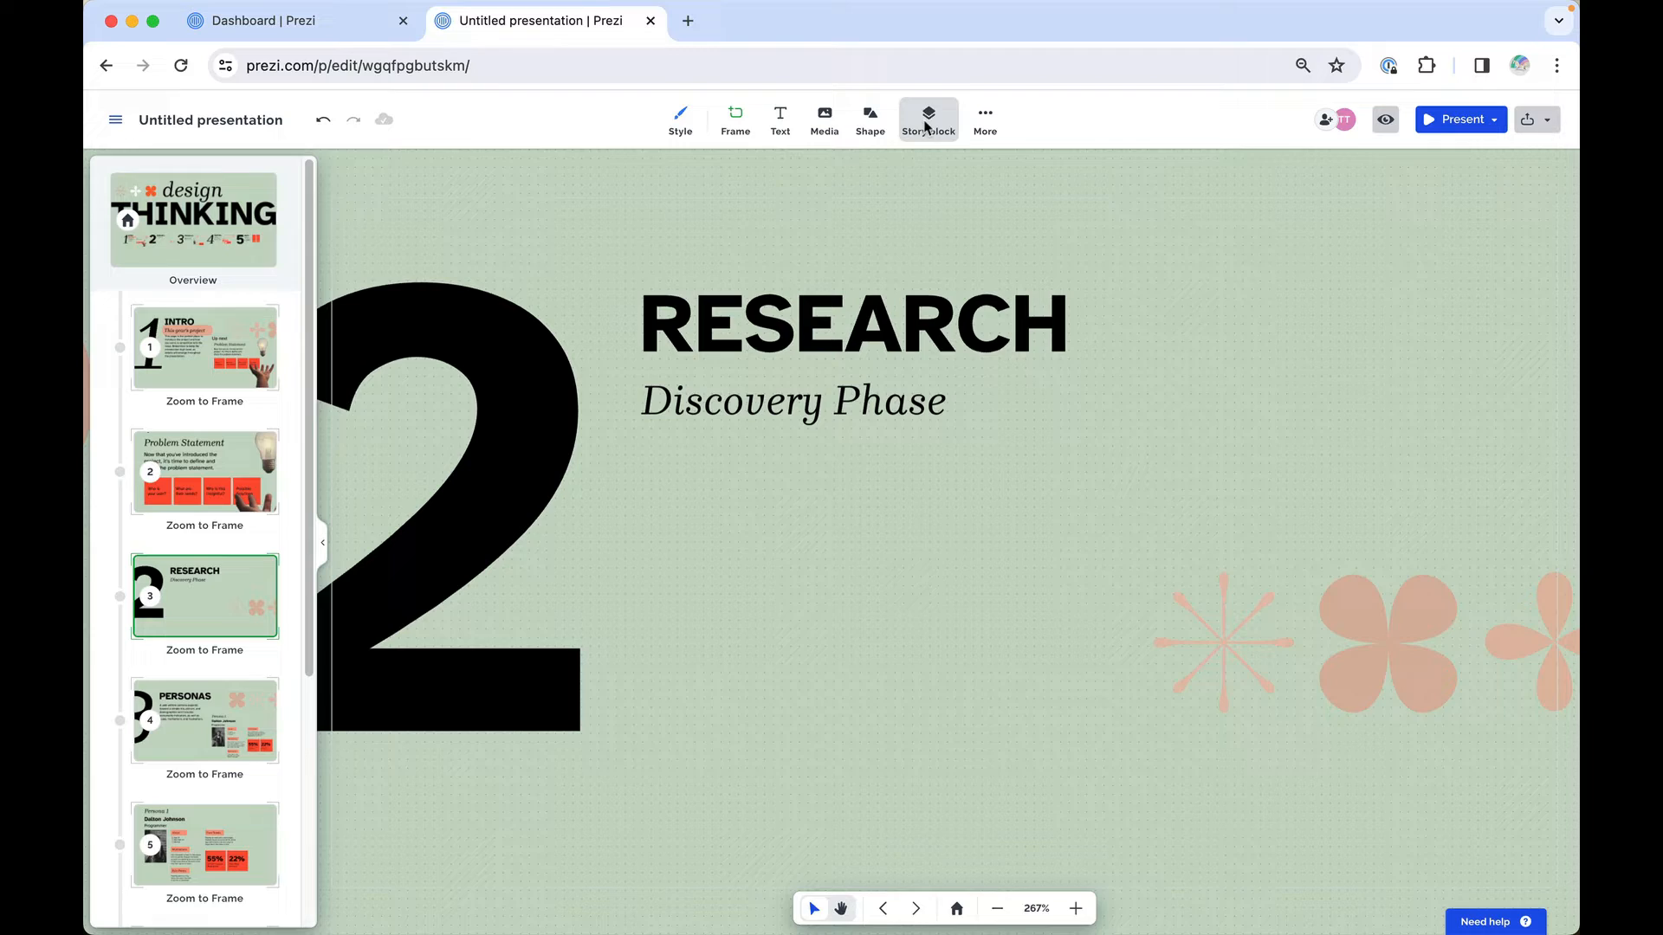
{"action": "left_click", "coordinate": [927, 123]}
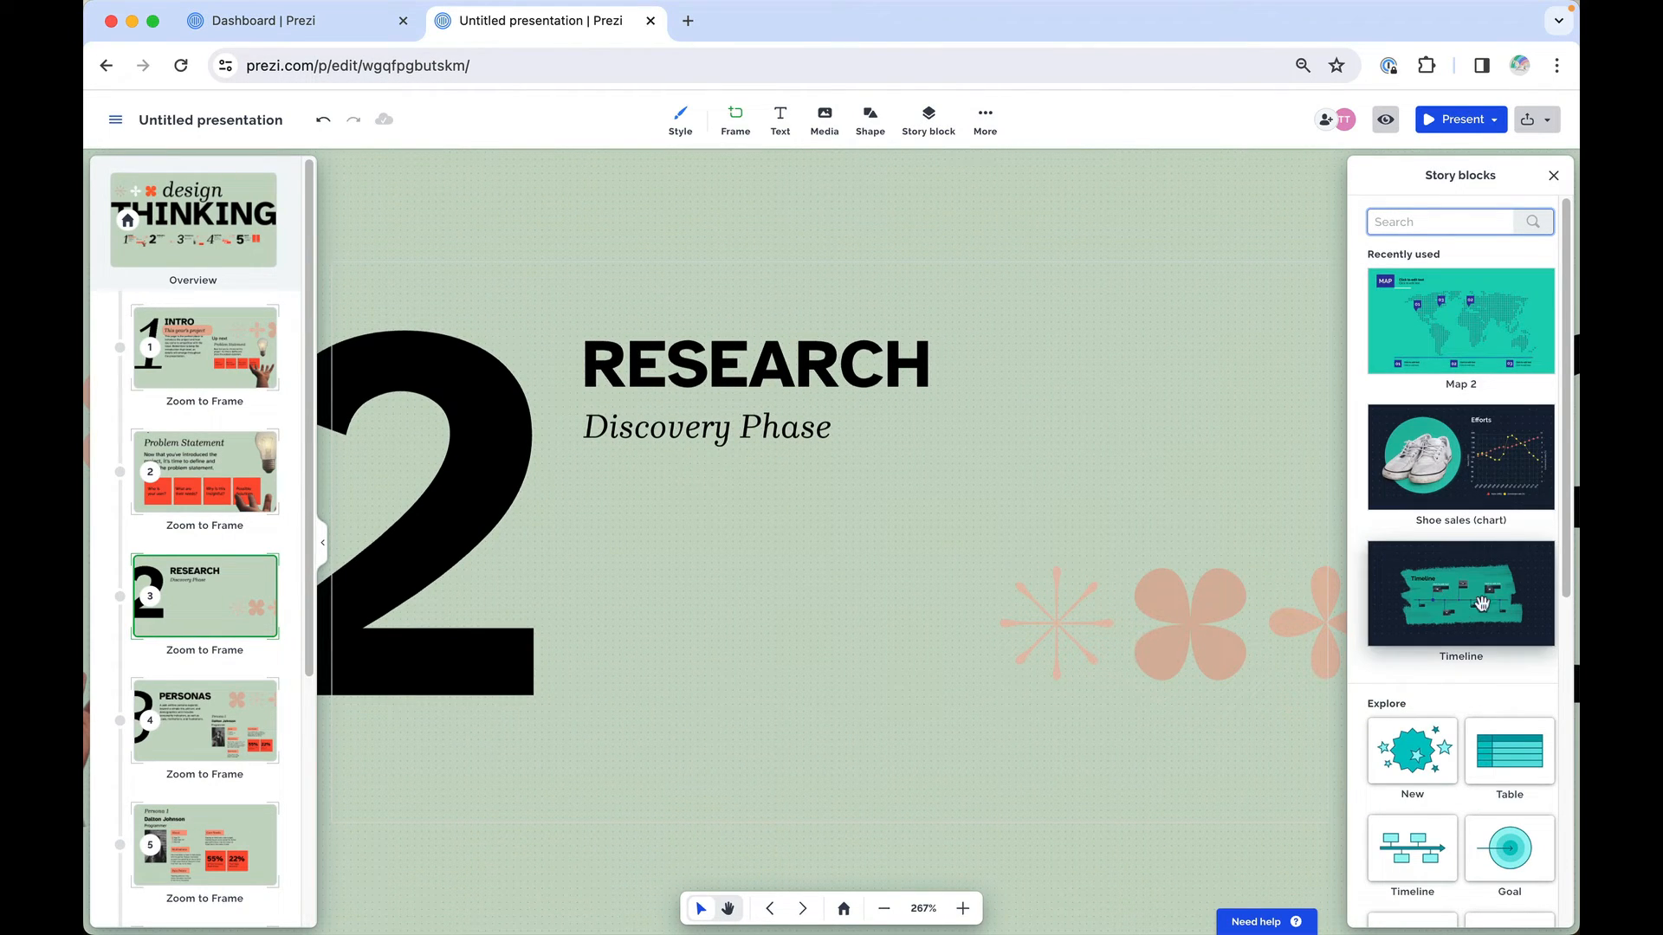
{"action": "left_click", "coordinate": [1436, 222]}
{"action": "type", "text": "map"}
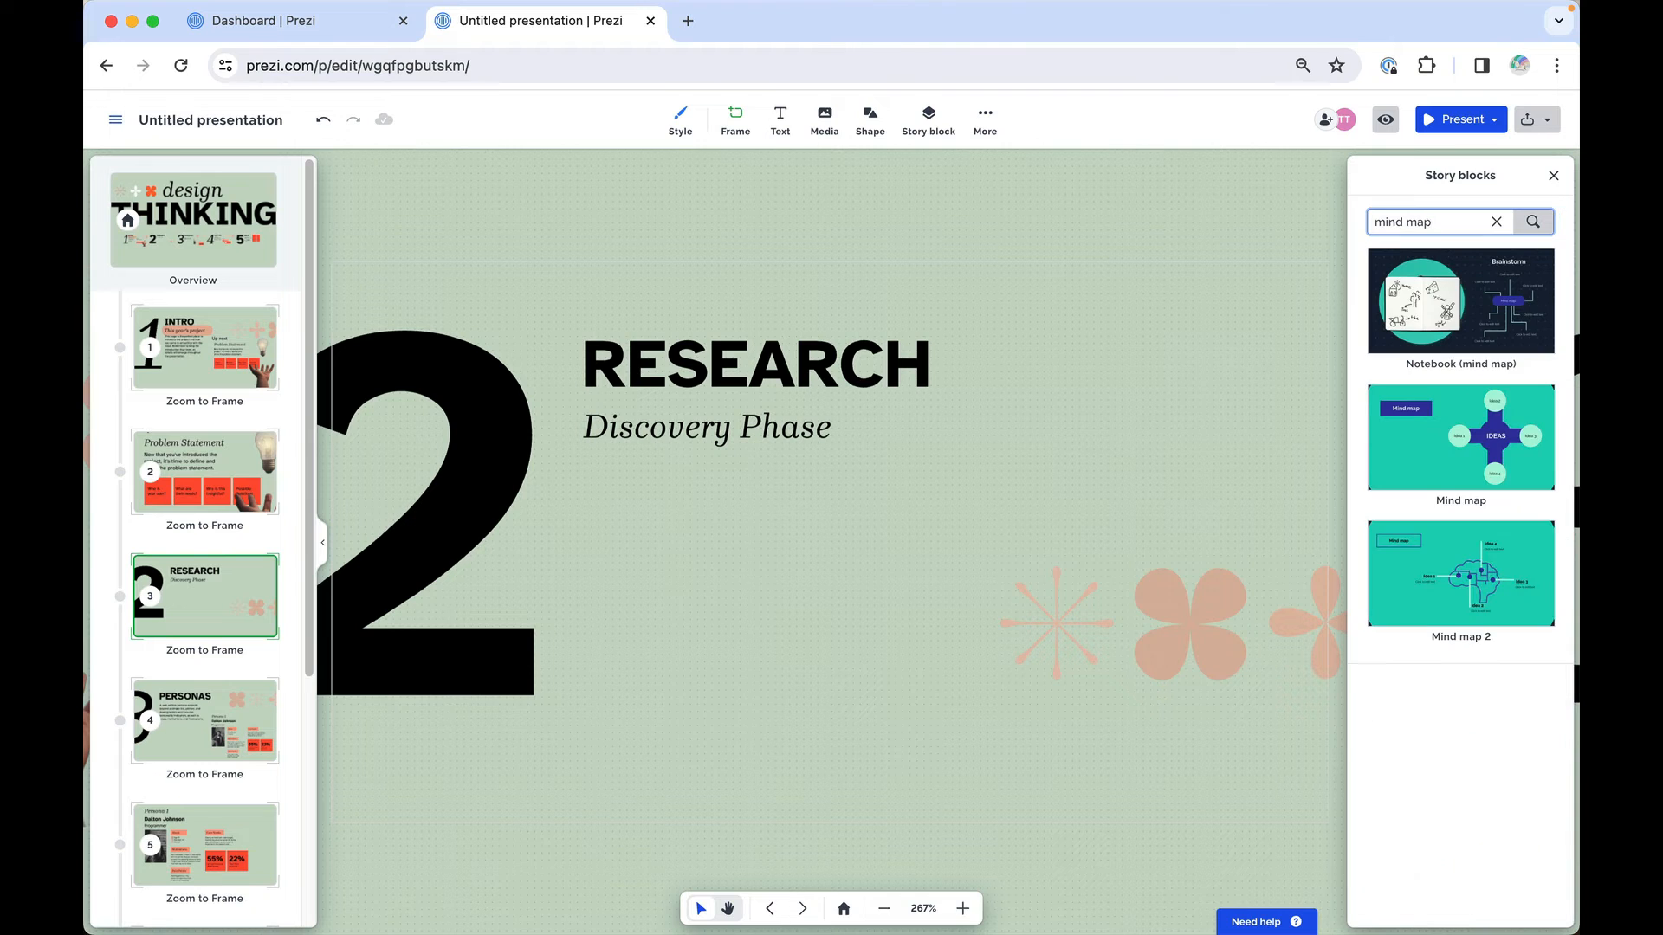
{"action": "left_click", "coordinate": [1470, 304]}
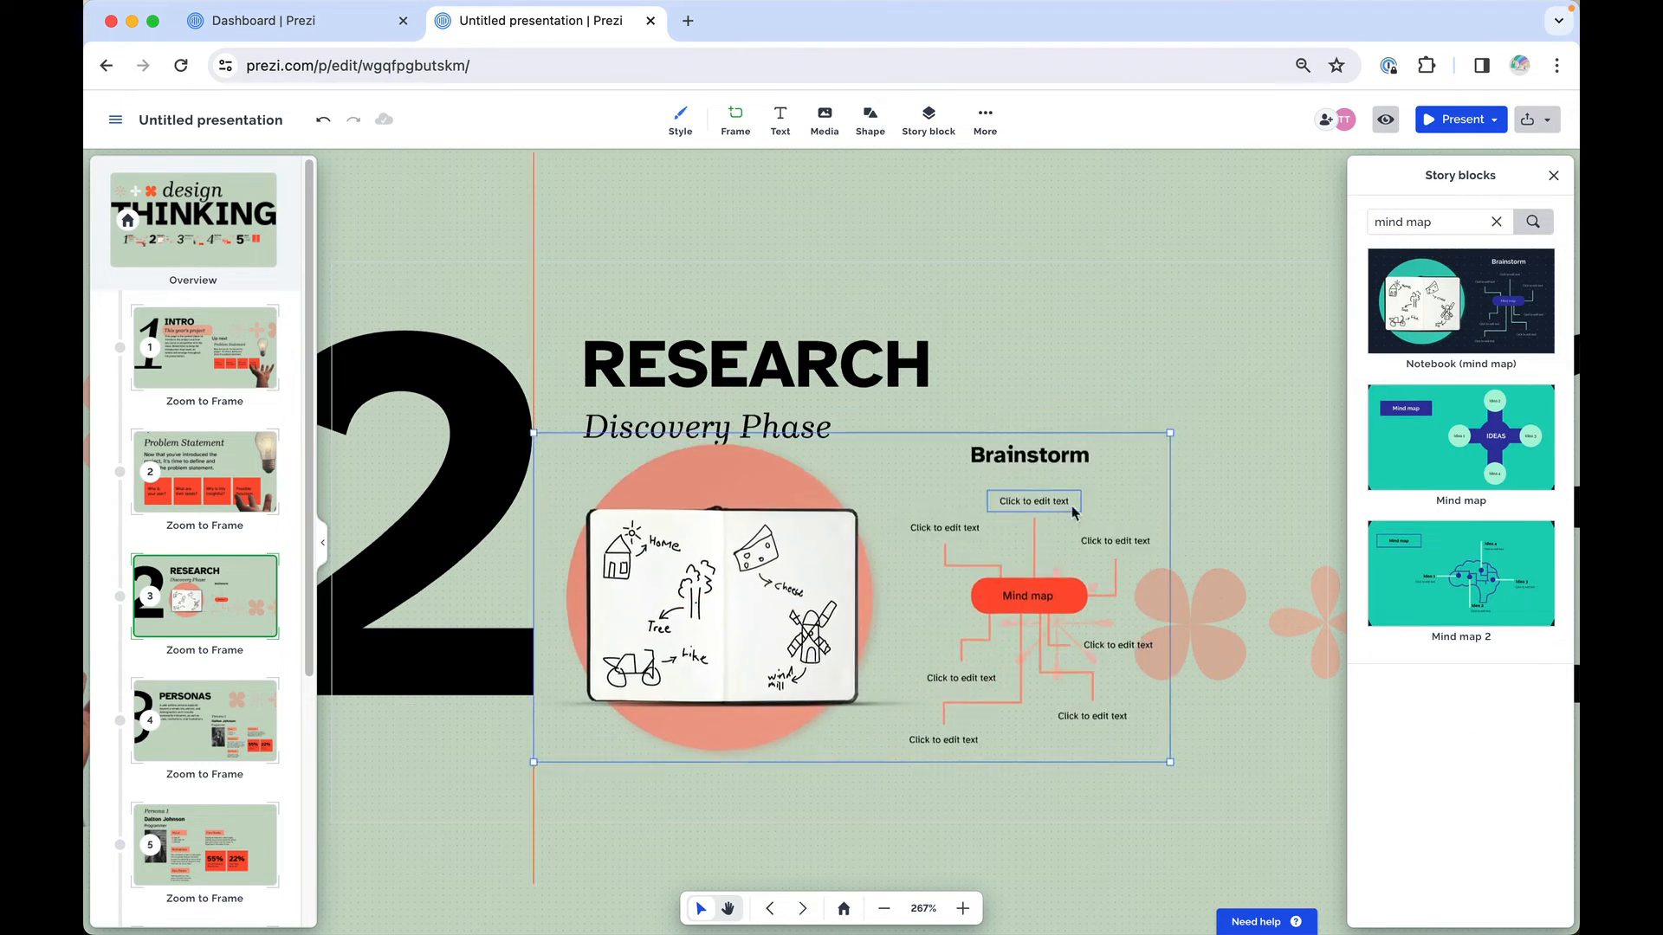
{"action": "left_click", "coordinate": [1196, 486]}
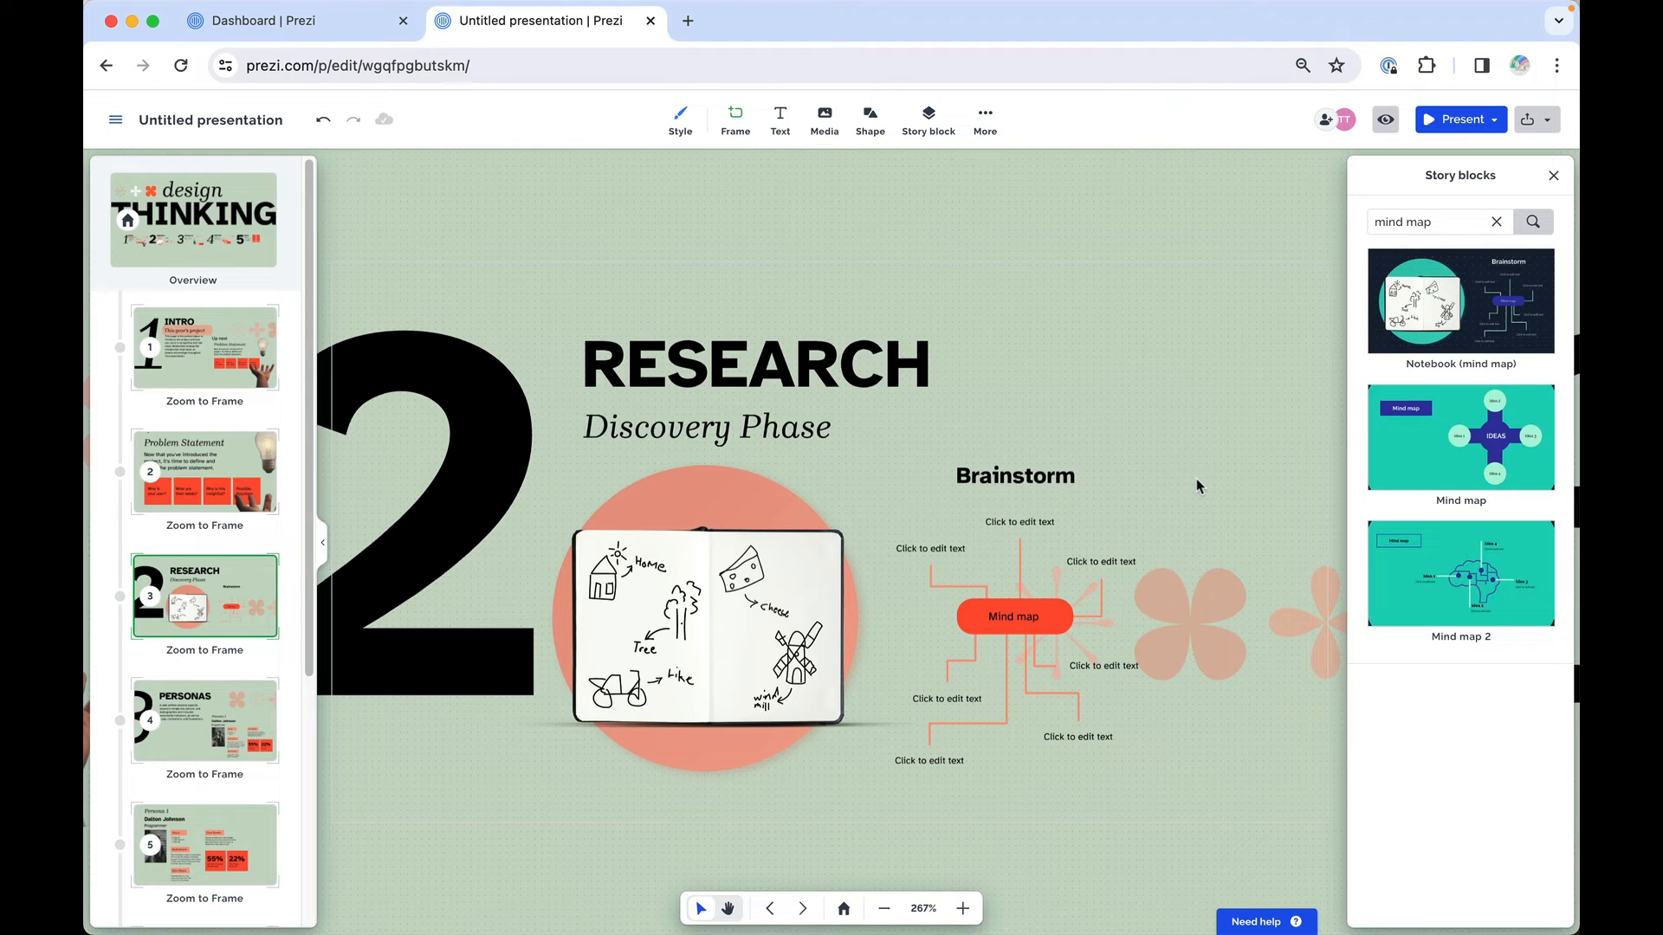
Select the mind-map block, view My library under More, and dismiss the library panel.
{"action": "left_click", "coordinate": [828, 545]}
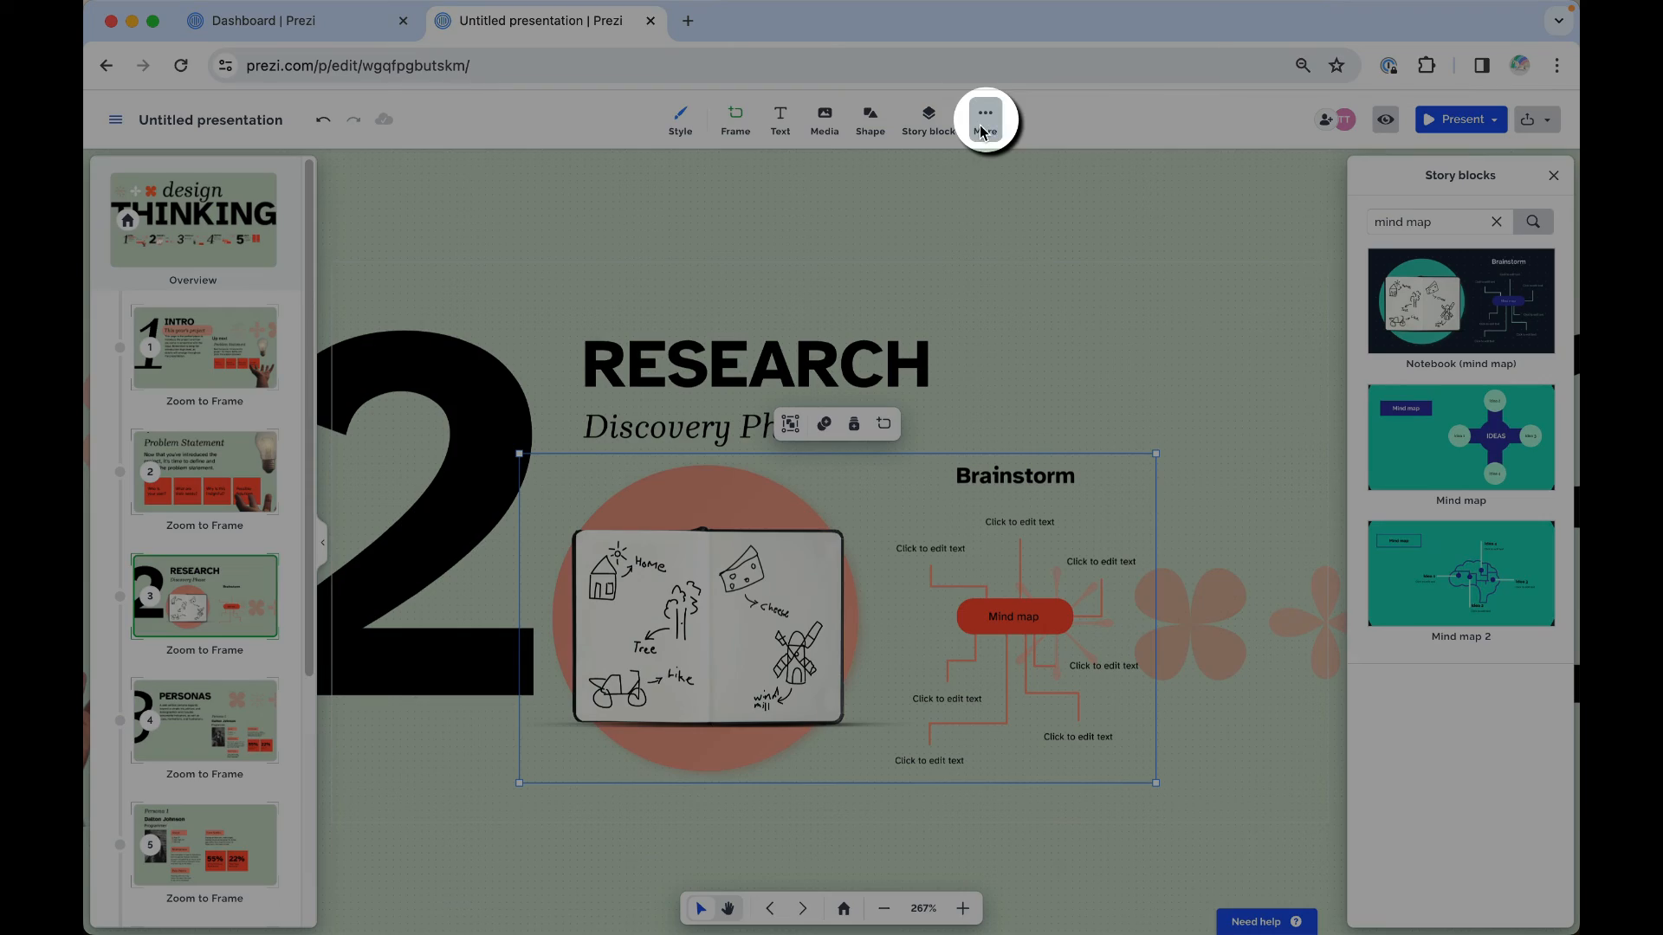
{"action": "left_click", "coordinate": [983, 128]}
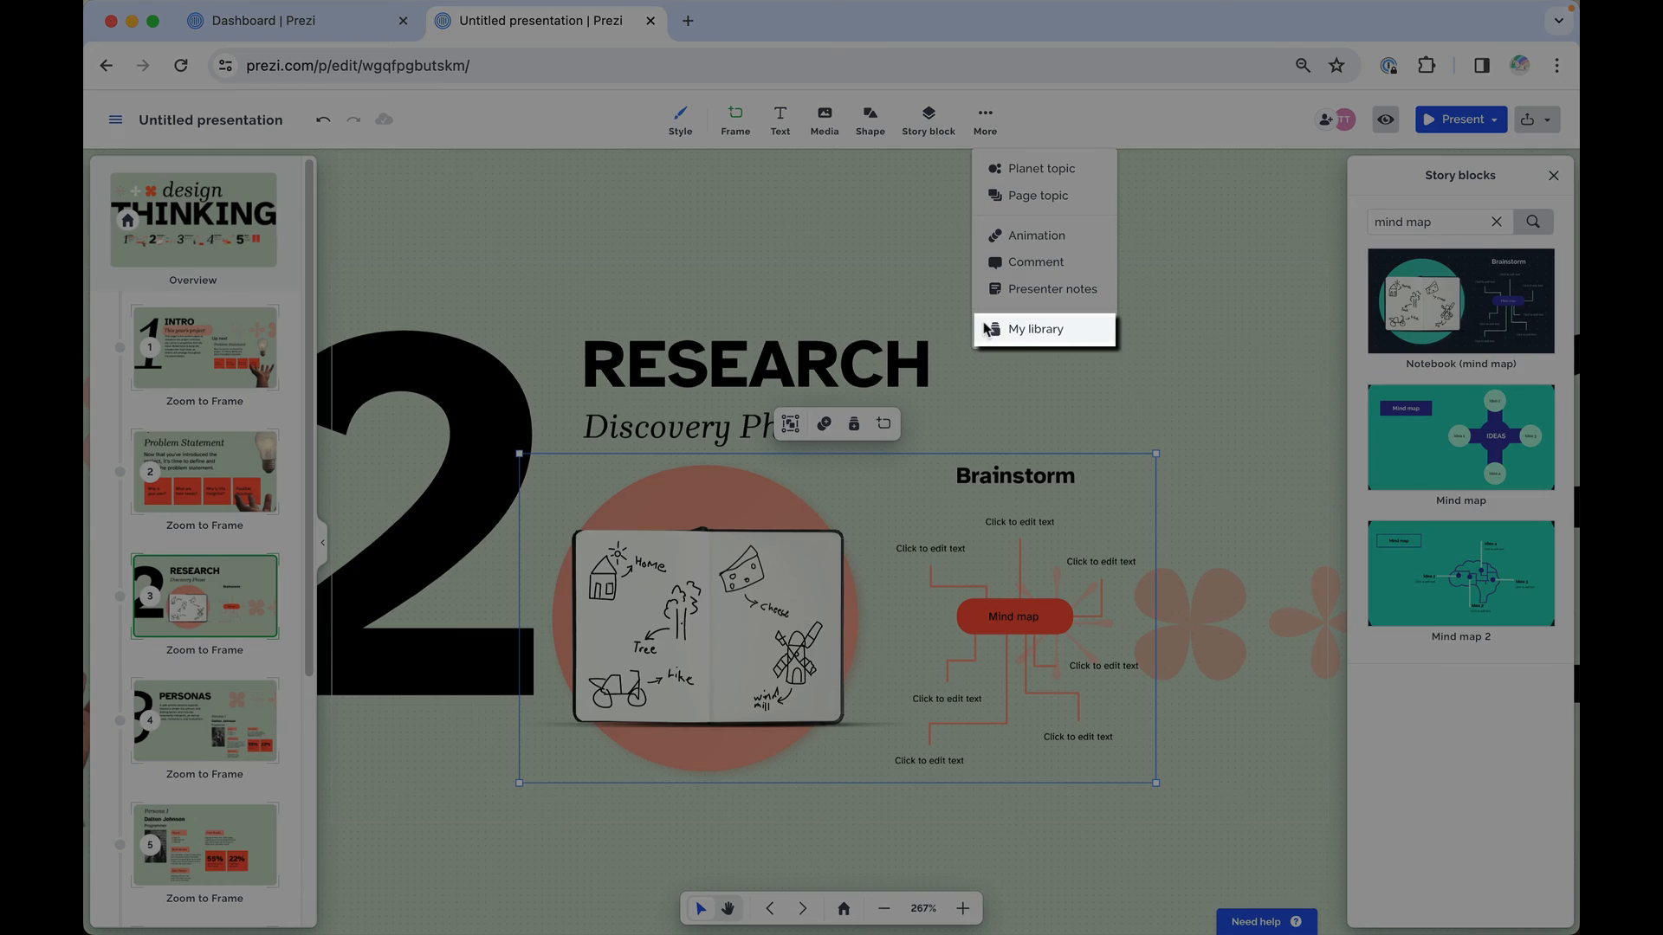
{"action": "left_click", "coordinate": [990, 330]}
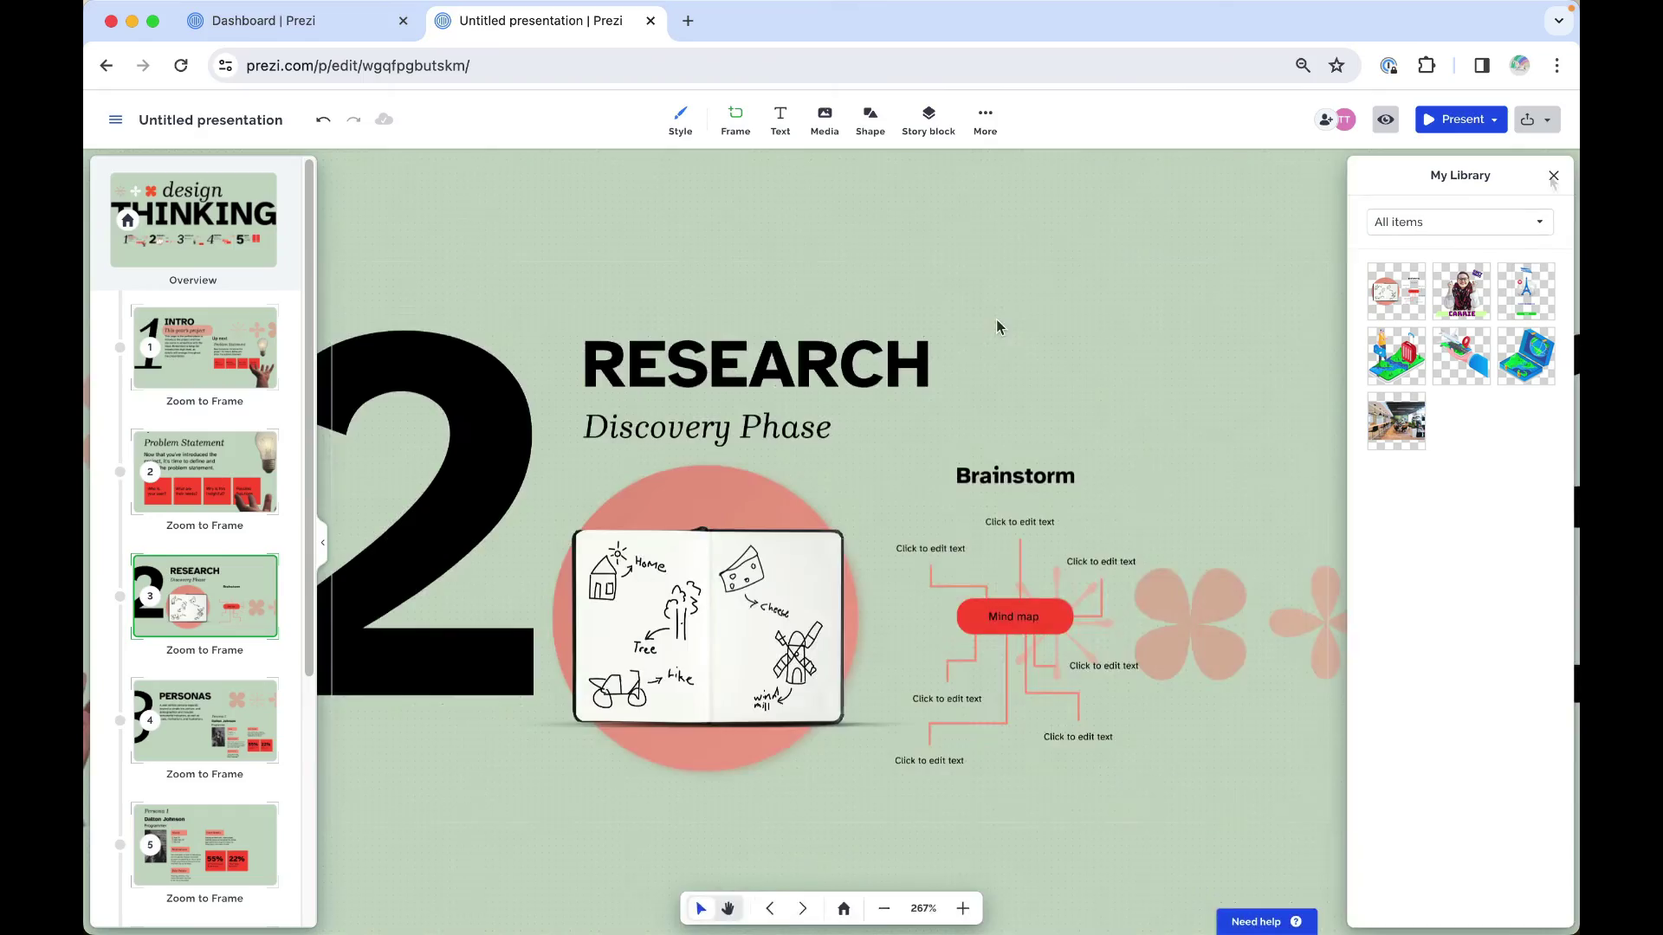
{"action": "left_click", "coordinate": [1552, 178]}
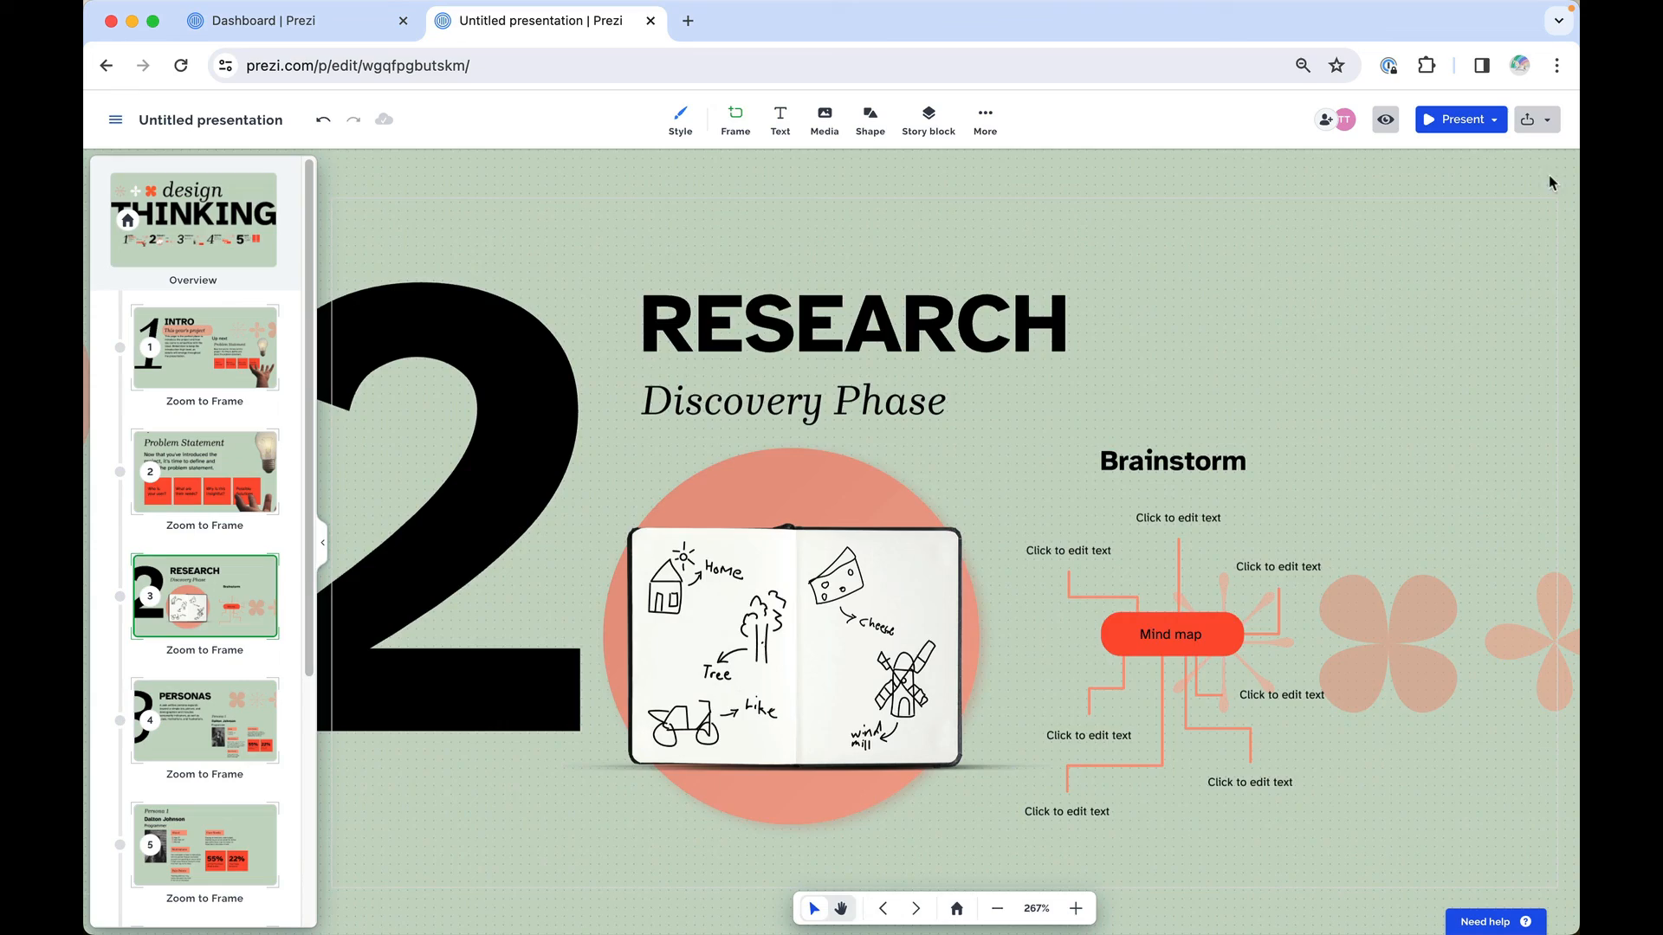